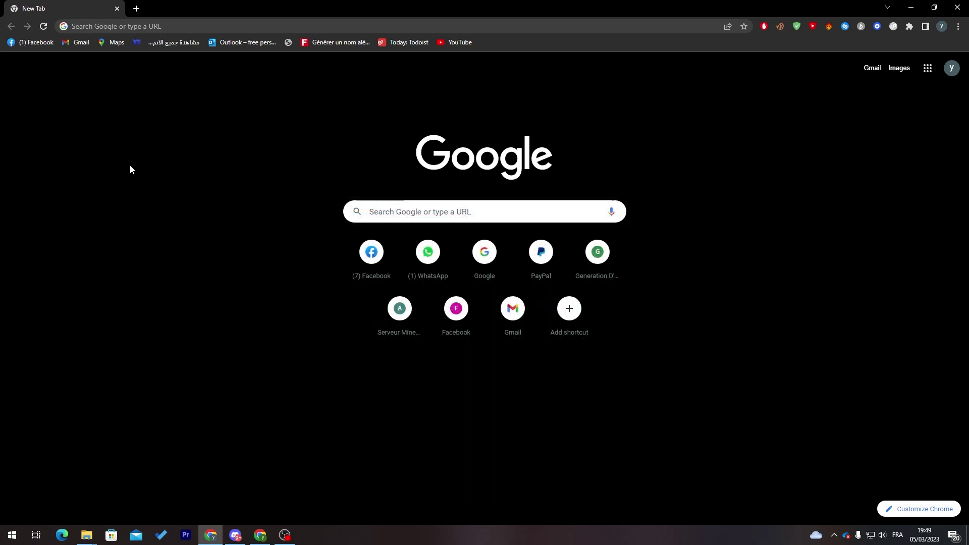
Search Google for 'pinterest' and go to the Pinterest site
{"action": "left_click", "coordinate": [184, 22]}
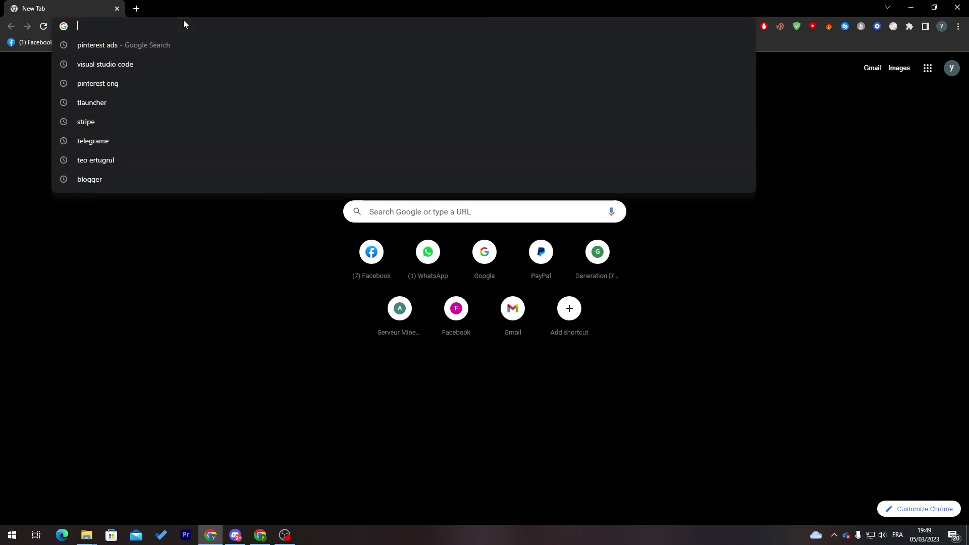
{"action": "type", "text": "pint"}
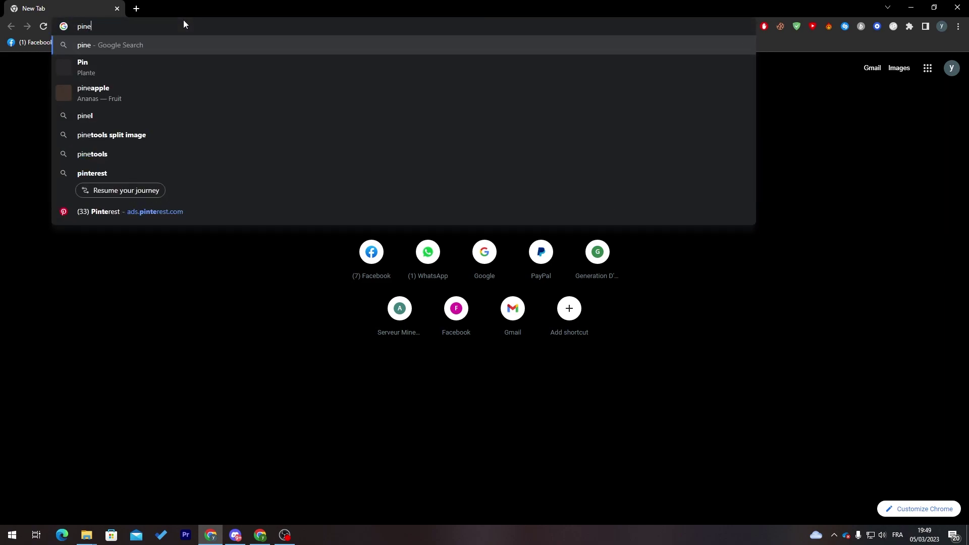
{"action": "type", "text": "erest"}
{"action": "key", "text": "Return"}
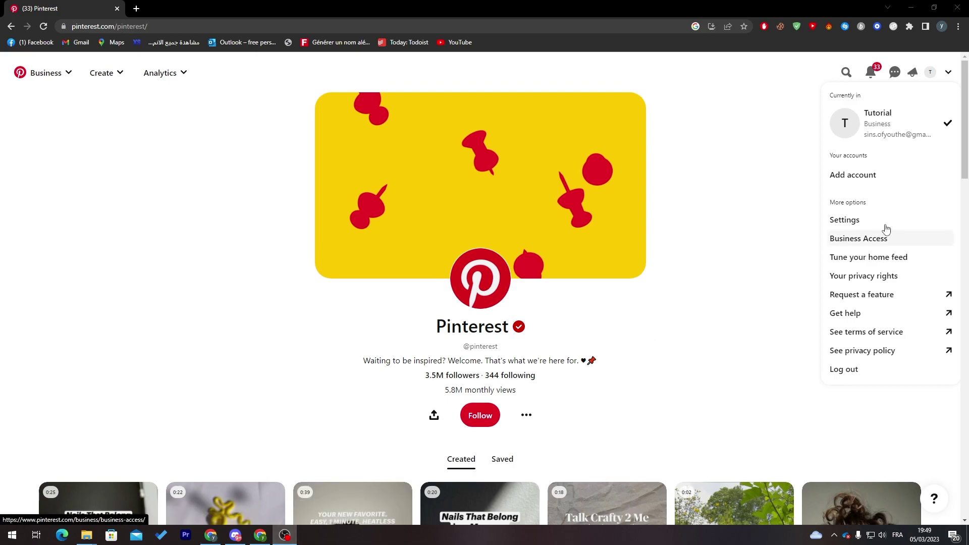
Check the Tutorial ad account under Business Access, return to the dashboard, and start a new tab
{"action": "left_click", "coordinate": [865, 241]}
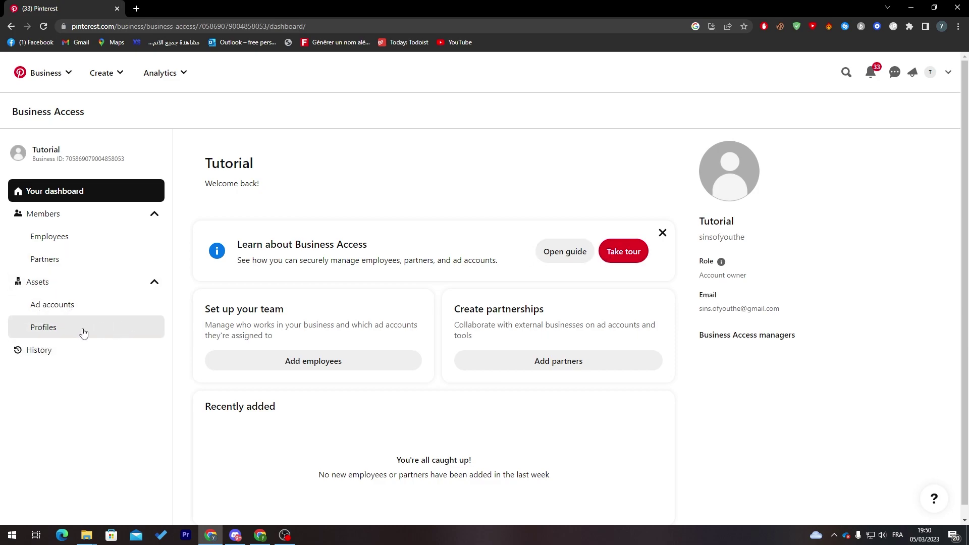
{"action": "left_click", "coordinate": [63, 307]}
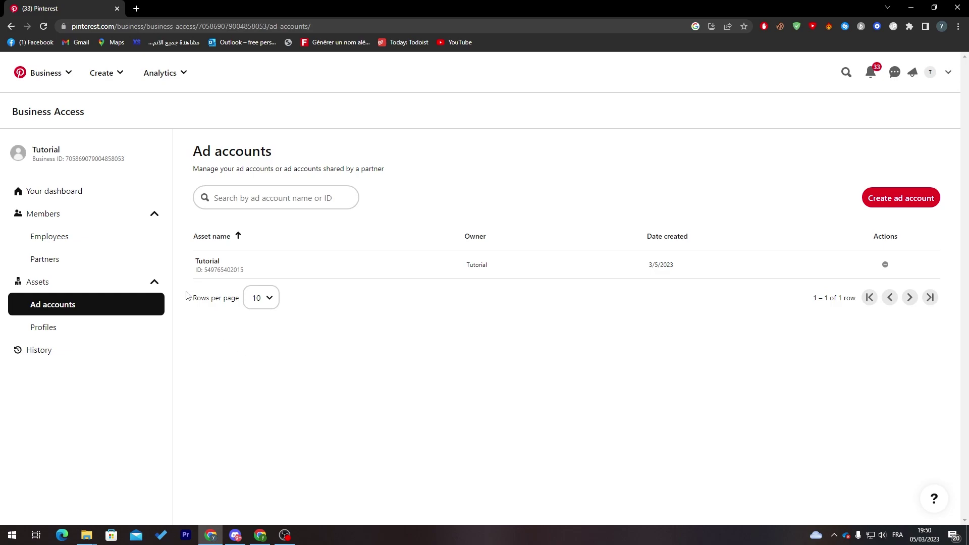
{"action": "left_click", "coordinate": [56, 196]}
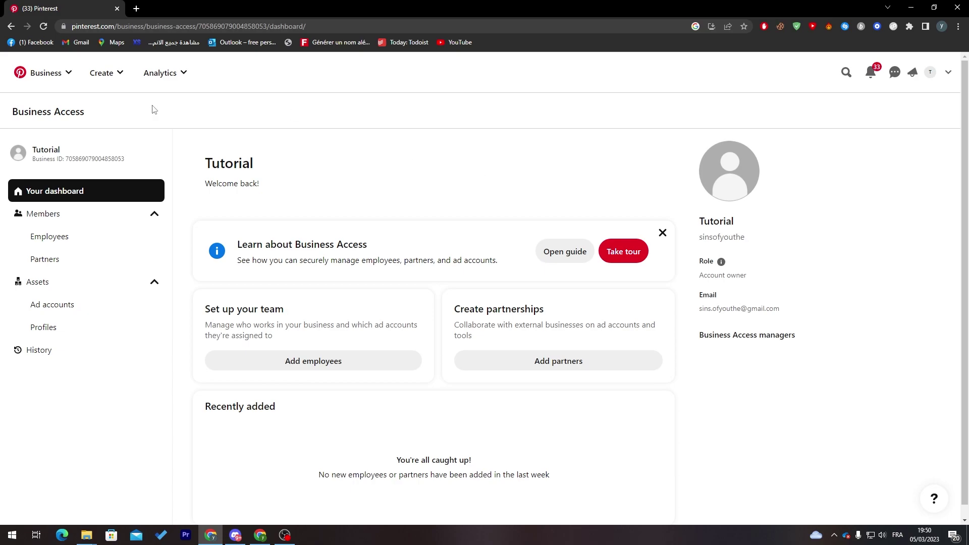
{"action": "left_click", "coordinate": [138, 11]}
Go to Shopify, log in, and enter the BooksSeliing store admin
{"action": "type", "text": "shopify.com"}
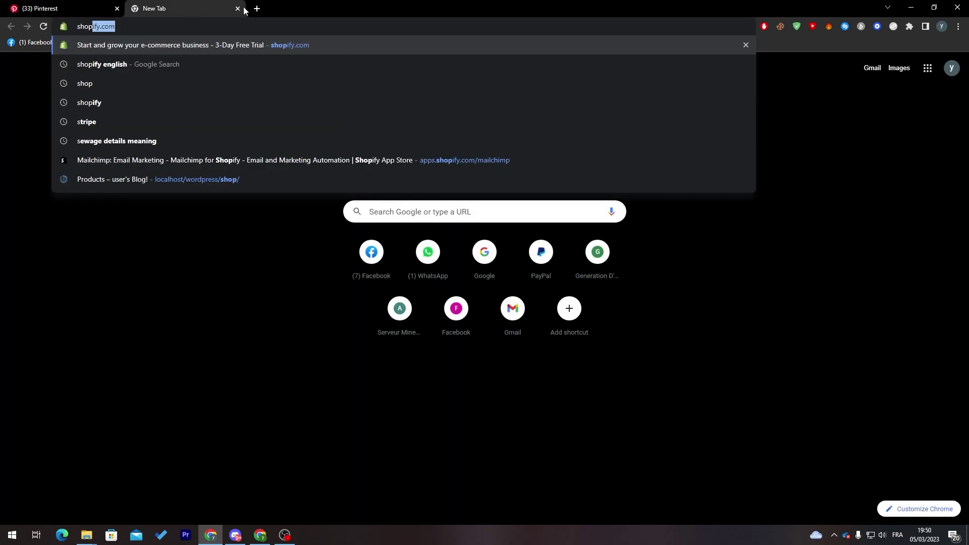
{"action": "key", "text": "Return"}
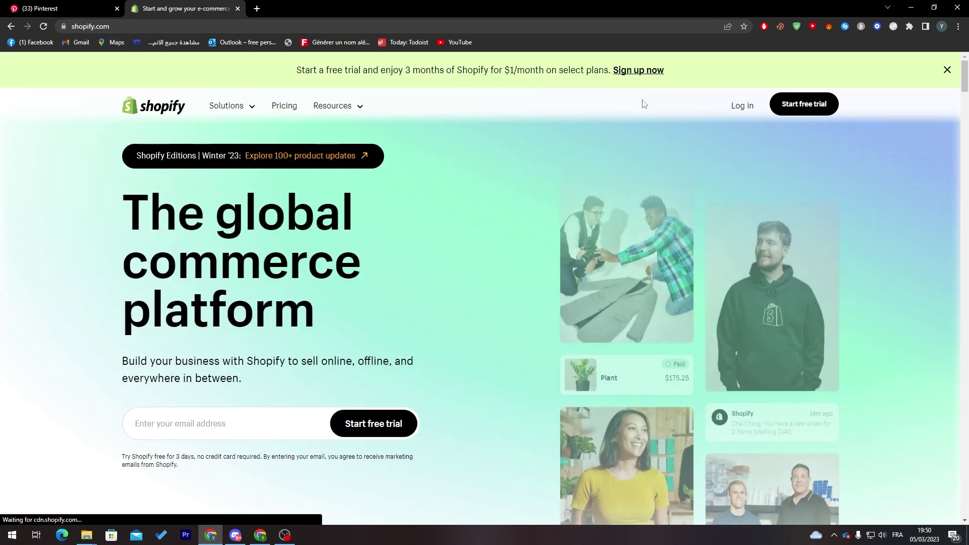
{"action": "left_click", "coordinate": [746, 110]}
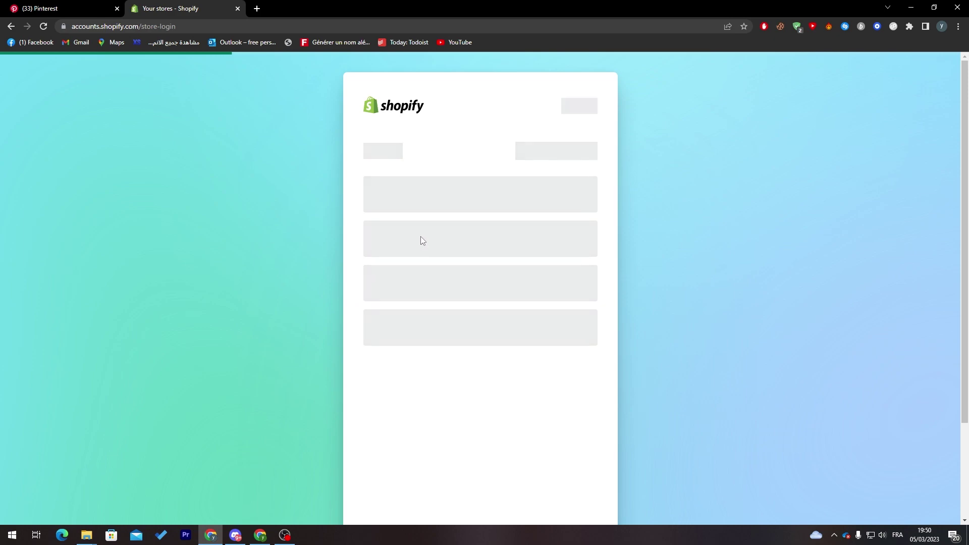
{"action": "left_click", "coordinate": [443, 256]}
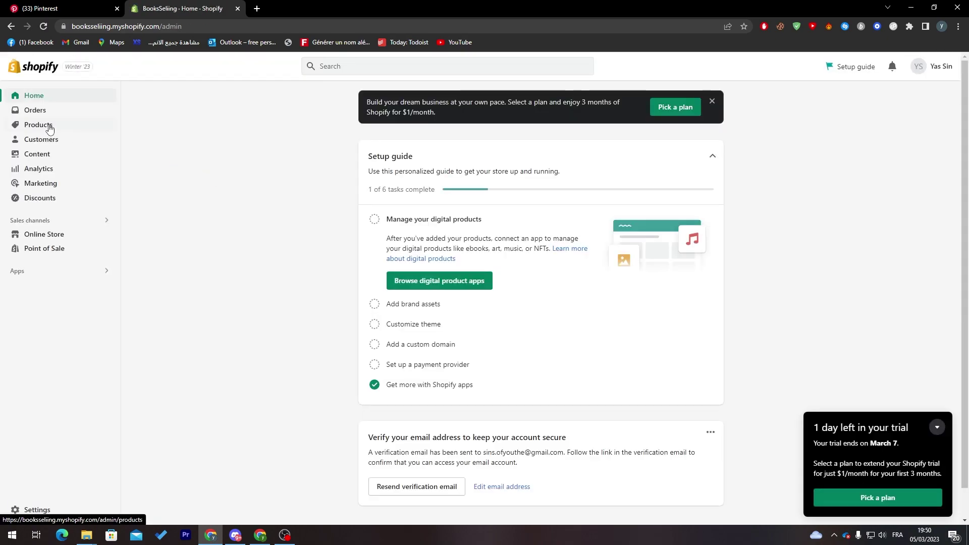
Start a new product in Products and upload its image
{"action": "left_click", "coordinate": [49, 127]}
{"action": "left_click", "coordinate": [590, 306]}
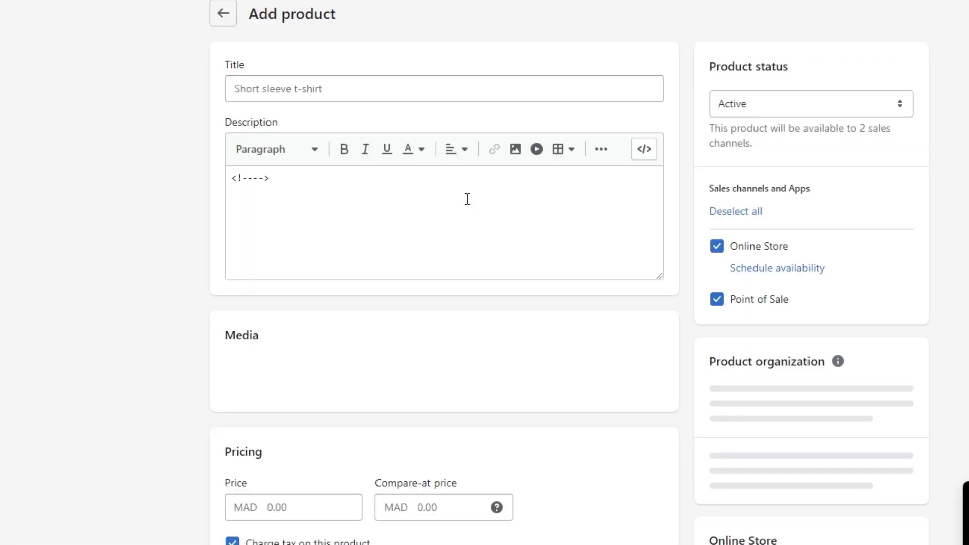
{"action": "left_click", "coordinate": [238, 89]}
{"action": "left_click", "coordinate": [264, 207]}
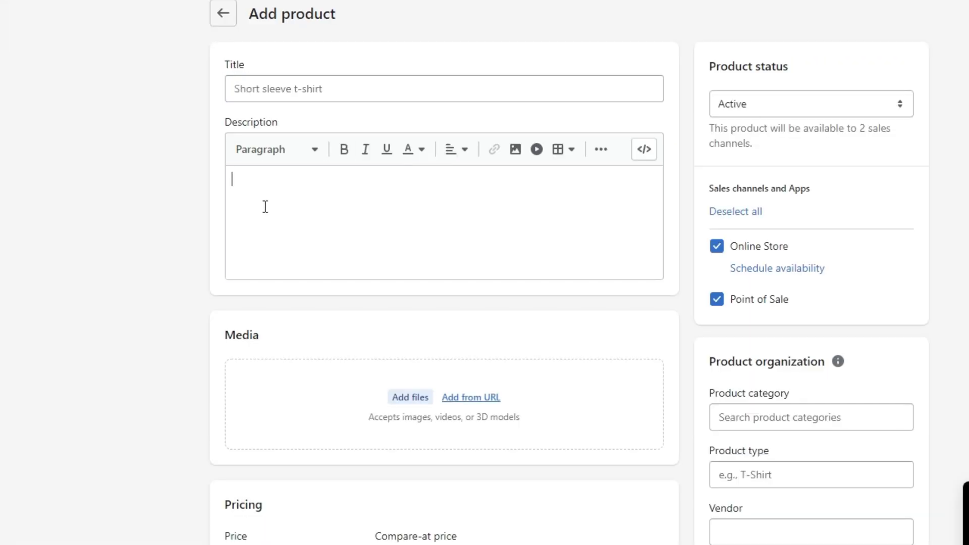
{"action": "left_click", "coordinate": [258, 394]}
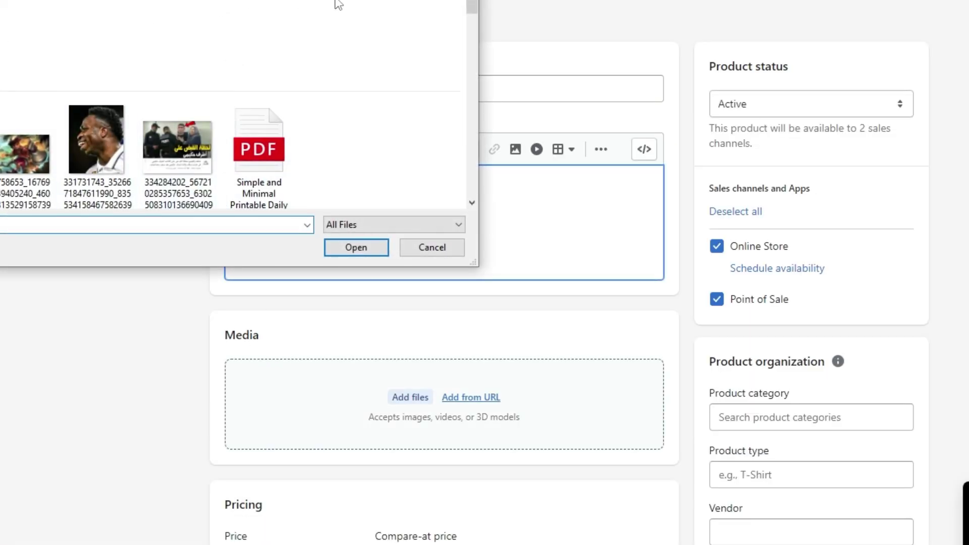
{"action": "left_click", "coordinate": [2, 171]}
{"action": "left_click", "coordinate": [356, 247]}
Enter 'azezaeza' as both the product title and description
{"action": "left_click", "coordinate": [288, 86]}
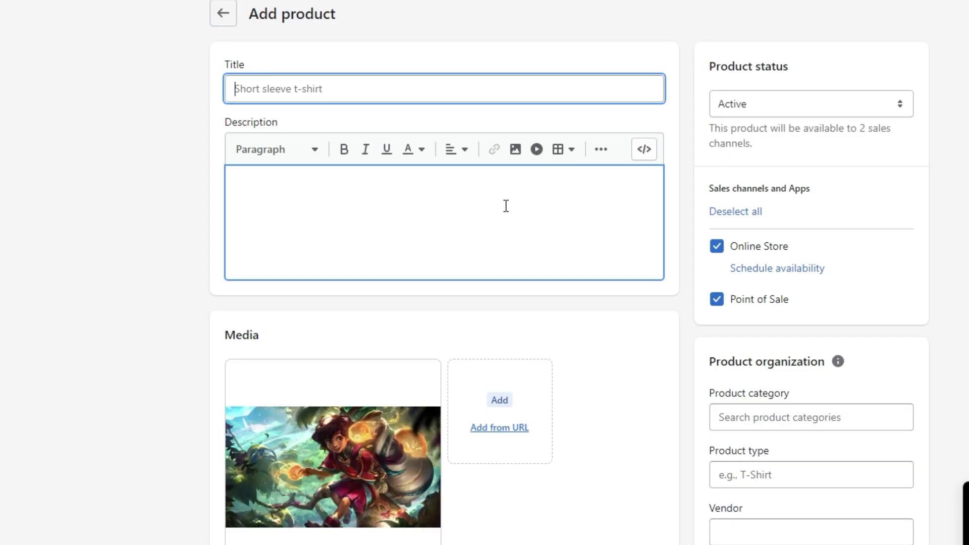
{"action": "type", "text": "azezaeza"}
{"action": "left_click", "coordinate": [328, 221]}
{"action": "type", "text": "azezaeza"}
Set the product price to 300 MAD and save the product
{"action": "scroll", "coordinate": [857, 277], "scroll_direction": "down", "scroll_amount": 10}
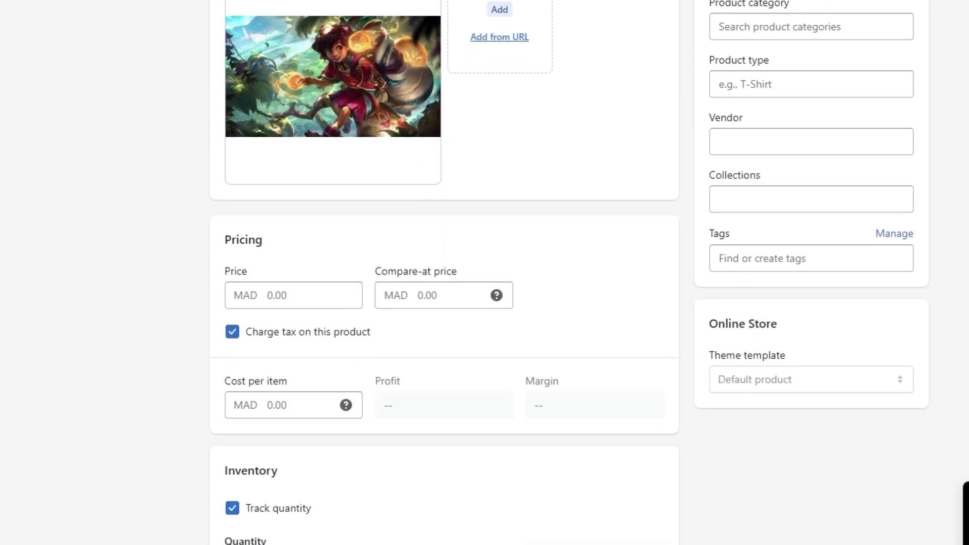
{"action": "left_click", "coordinate": [324, 175]}
{"action": "type", "text": "1"}
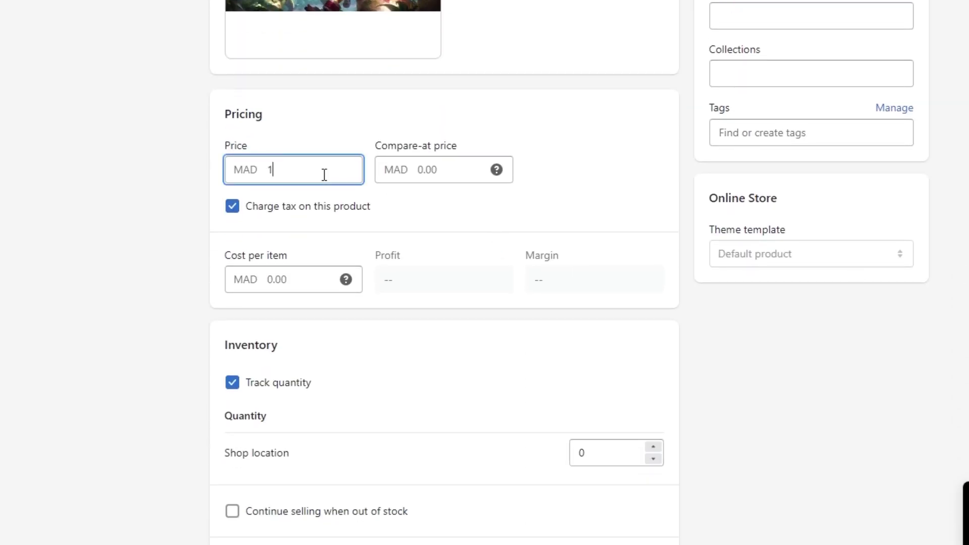
{"action": "key", "text": "BackSpace"}
{"action": "type", "text": "300"}
{"action": "scroll", "coordinate": [324, 174], "scroll_direction": "down", "scroll_amount": 10}
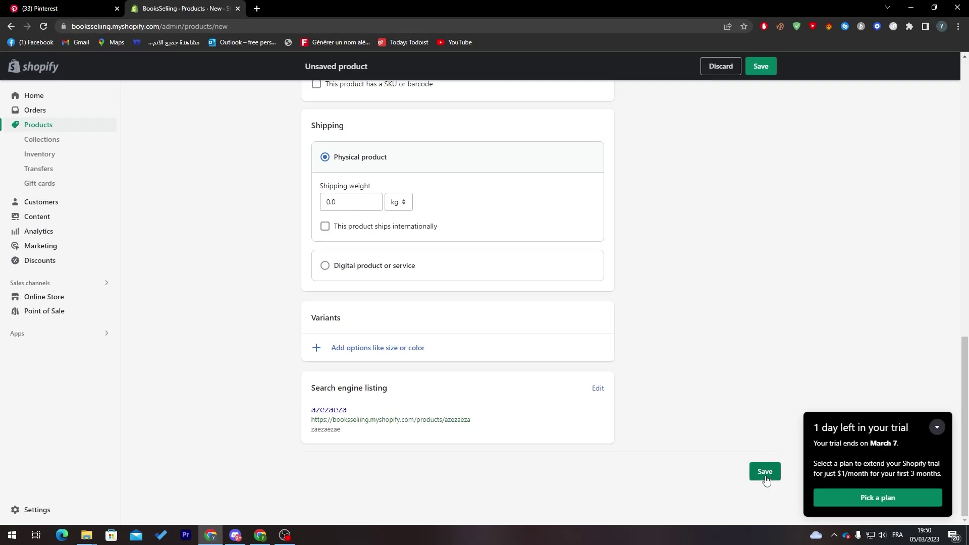
{"action": "left_click", "coordinate": [764, 472]}
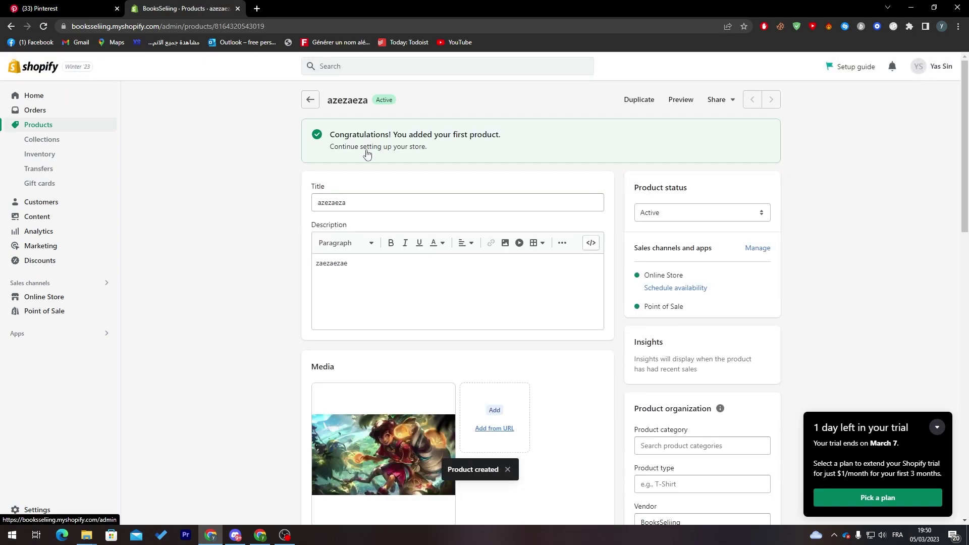
{"action": "left_click", "coordinate": [377, 148]}
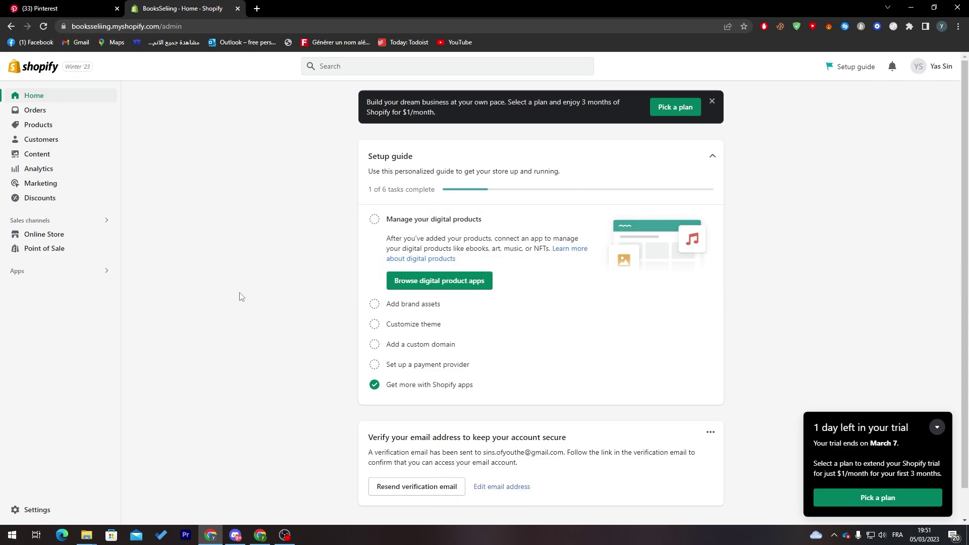
{"action": "left_click", "coordinate": [69, 111]}
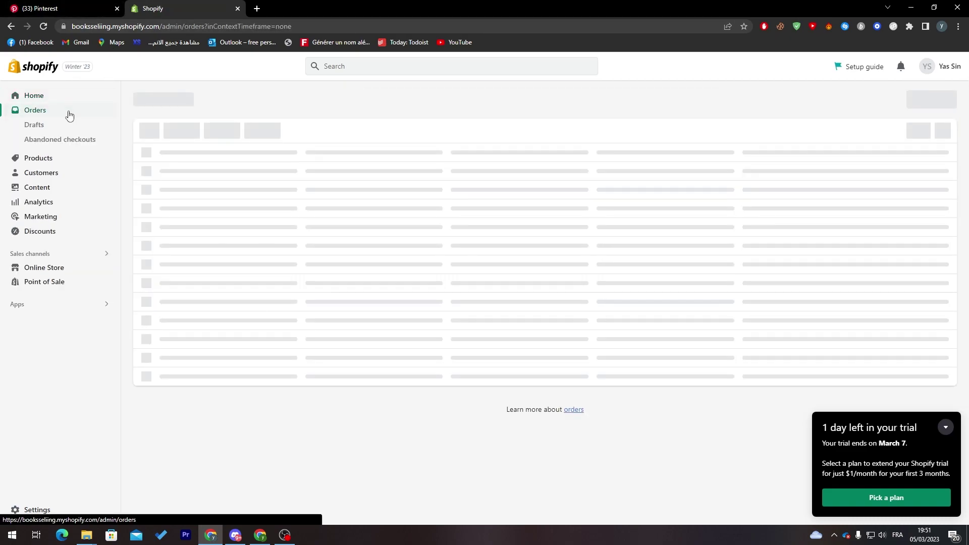
{"action": "left_click", "coordinate": [51, 126]}
{"action": "left_click", "coordinate": [32, 158]}
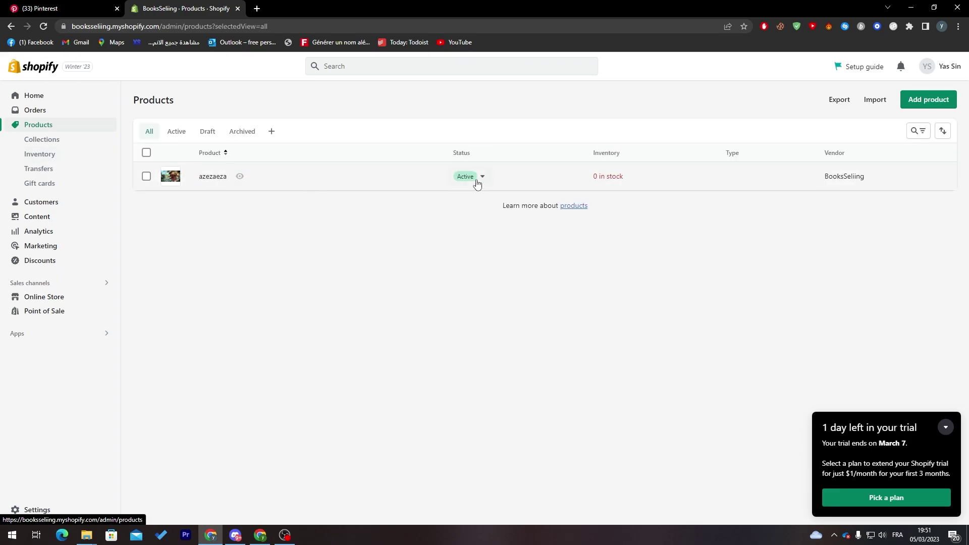
{"action": "right_click", "coordinate": [289, 177]}
{"action": "left_click", "coordinate": [225, 223]}
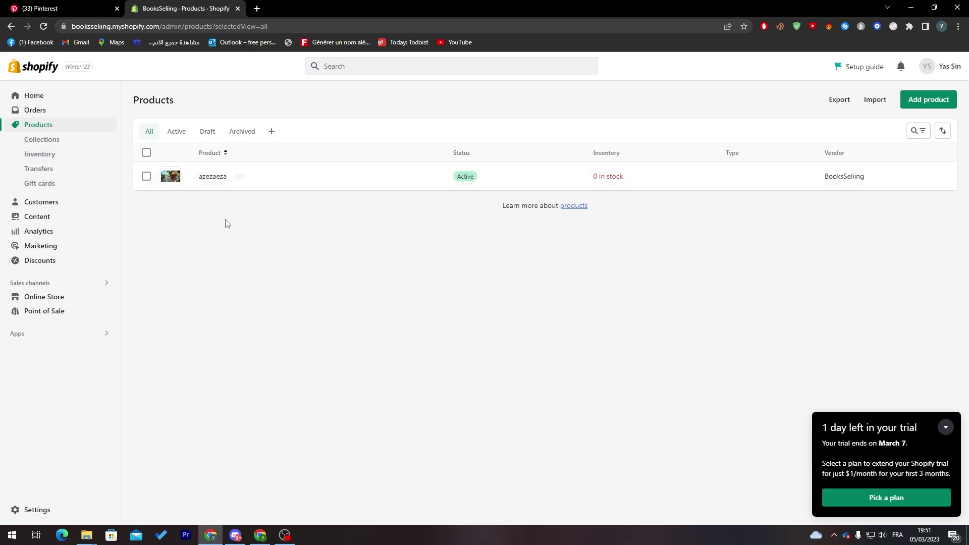
{"action": "left_click", "coordinate": [206, 182]}
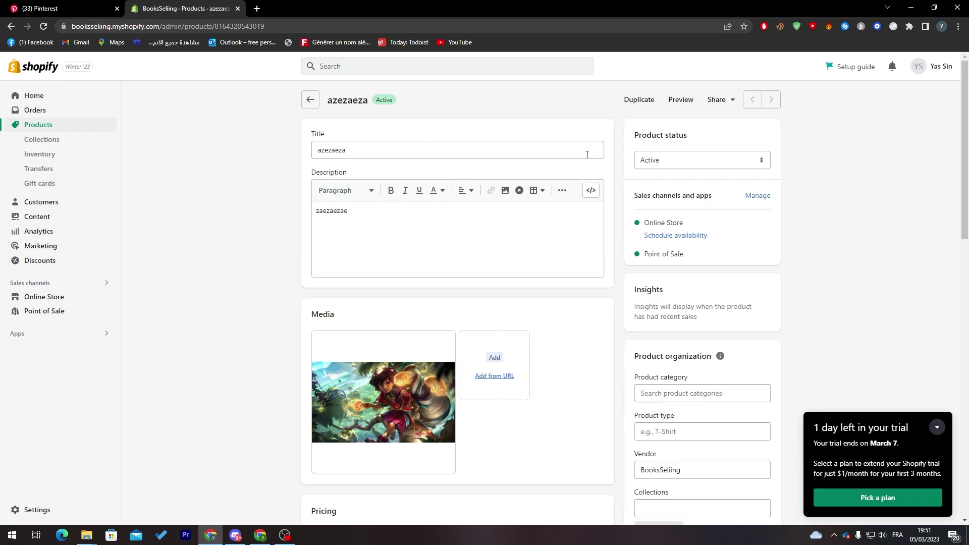
Search for 'PINTEREST ADS' from the Pinterest tab and go to the Pinterest Ads site
{"action": "left_click", "coordinate": [71, 6]}
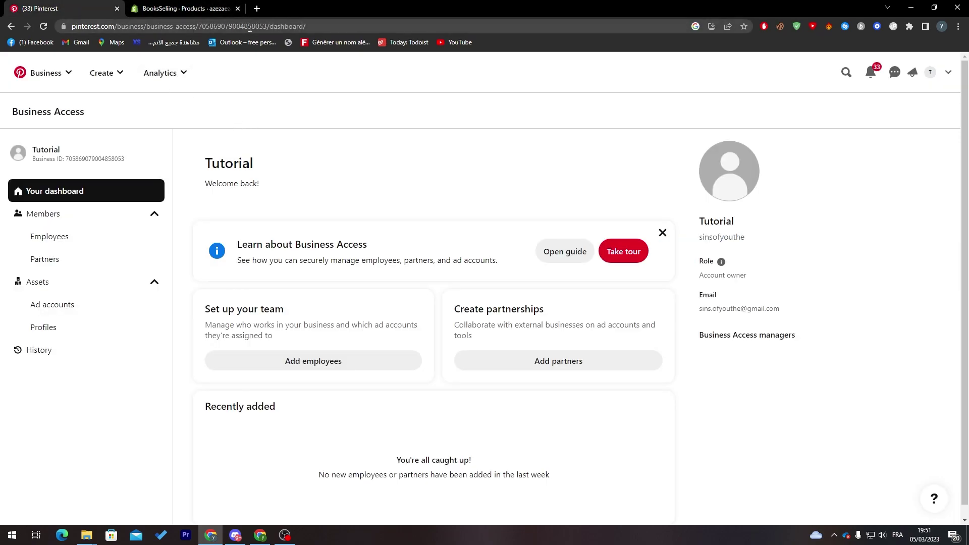
{"action": "left_click", "coordinate": [947, 72]}
{"action": "left_click", "coordinate": [597, 82]}
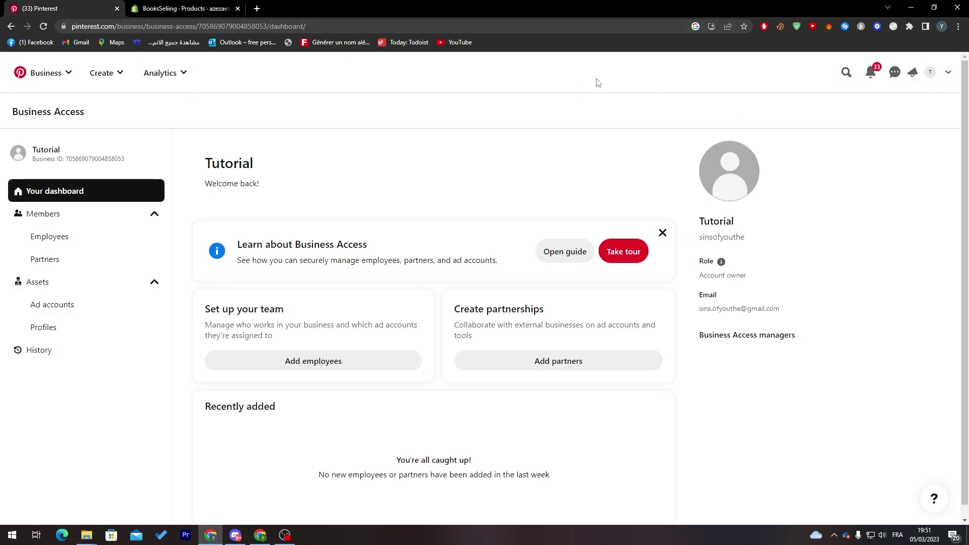
{"action": "left_click", "coordinate": [399, 28]}
{"action": "type", "text": "PINT"}
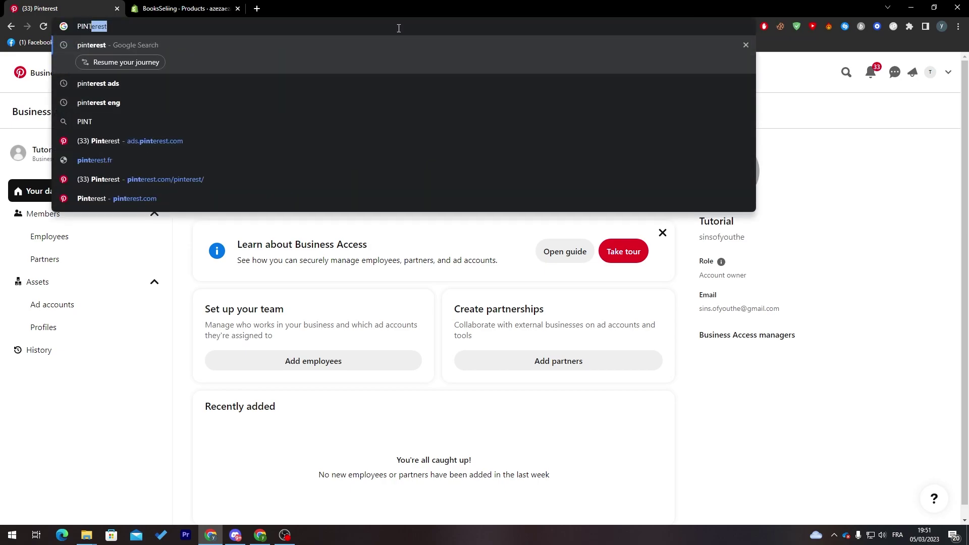
{"action": "type", "text": "EREST ADS"}
{"action": "key", "text": "Return"}
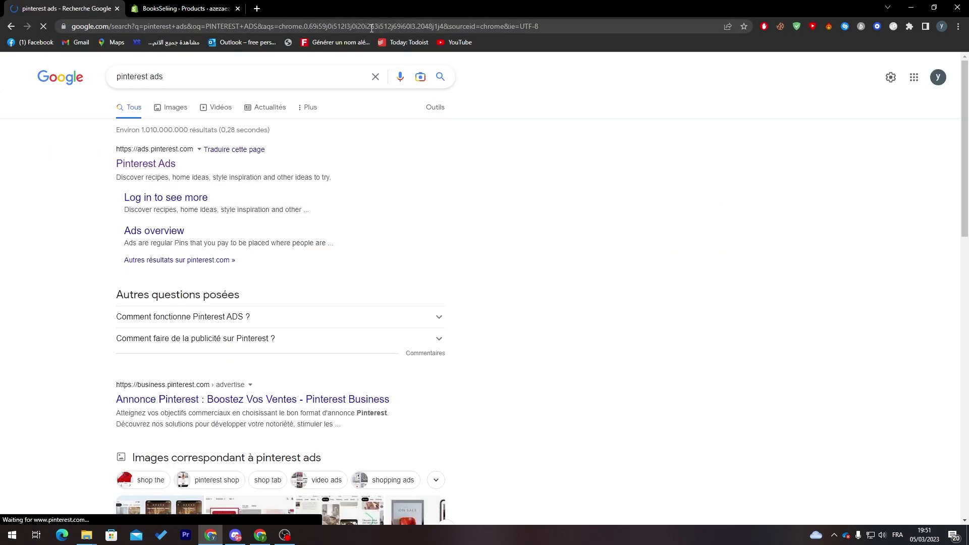
{"action": "left_click", "coordinate": [161, 171]}
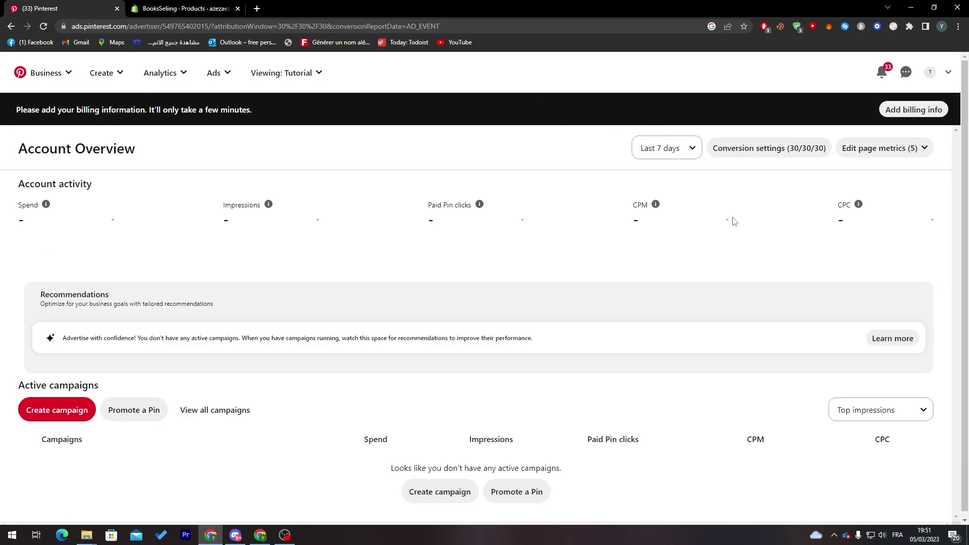
Start a new campaign and choose Manual Campaign
{"action": "scroll", "coordinate": [734, 221], "scroll_direction": "down", "scroll_amount": 1}
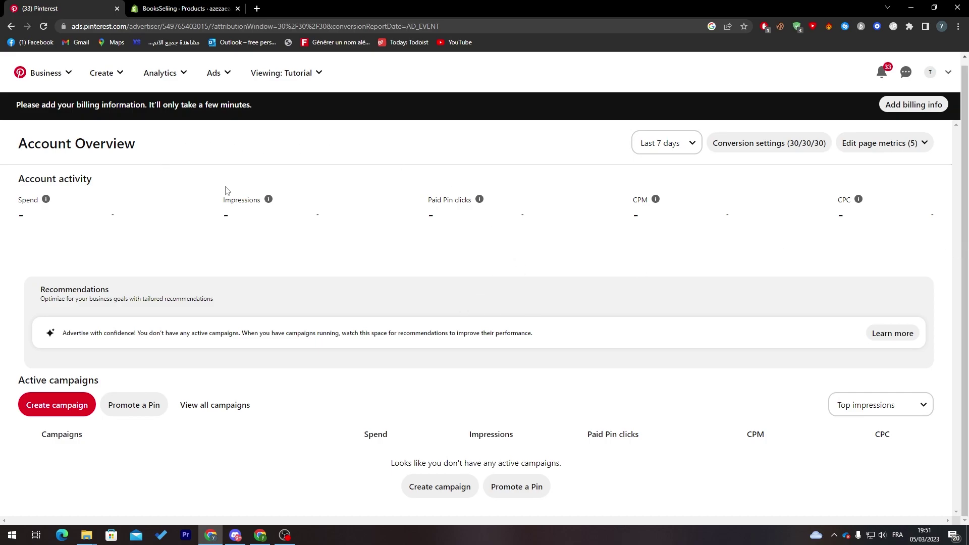
{"action": "left_click", "coordinate": [67, 409]}
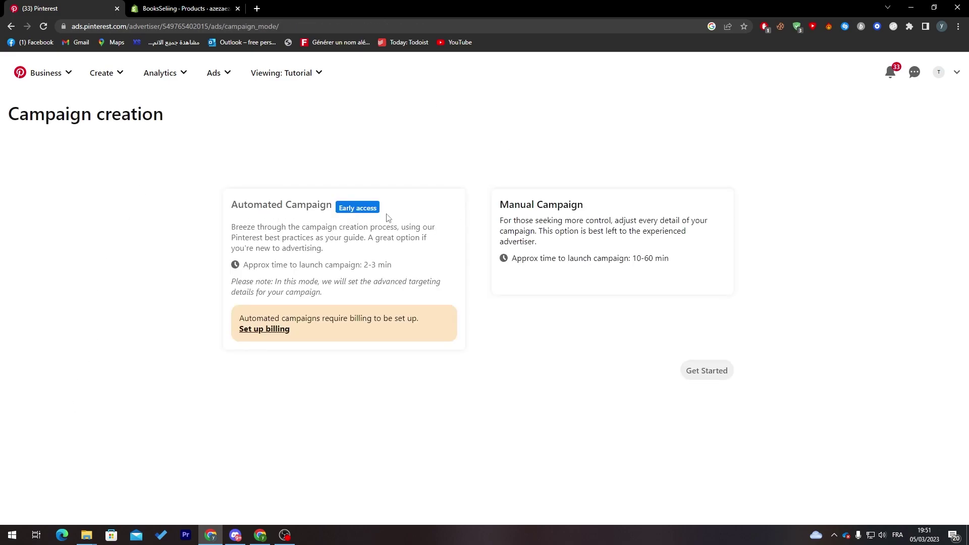
{"action": "left_click", "coordinate": [631, 251]}
Get started with the manual campaign, discarding the old draft for a fresh one
{"action": "left_click", "coordinate": [705, 371]}
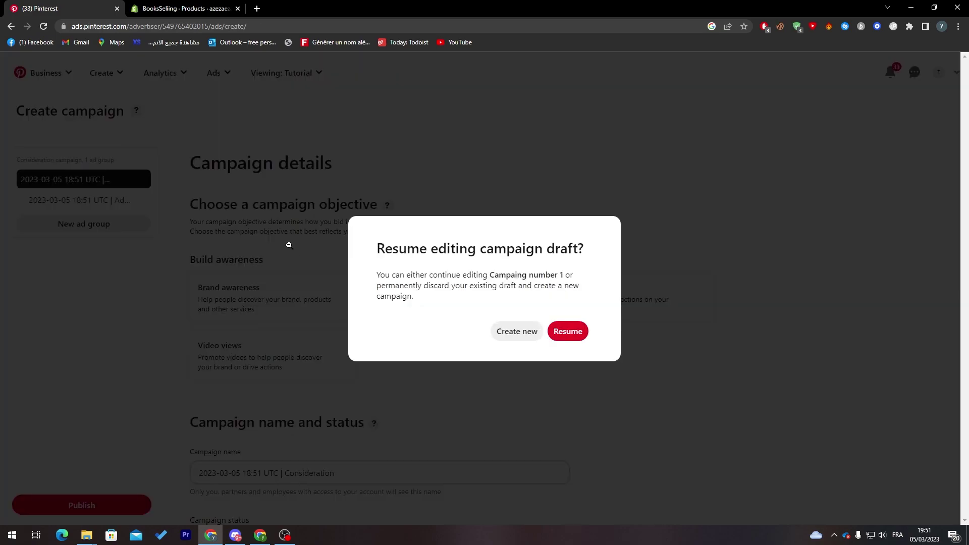
{"action": "left_click", "coordinate": [530, 334]}
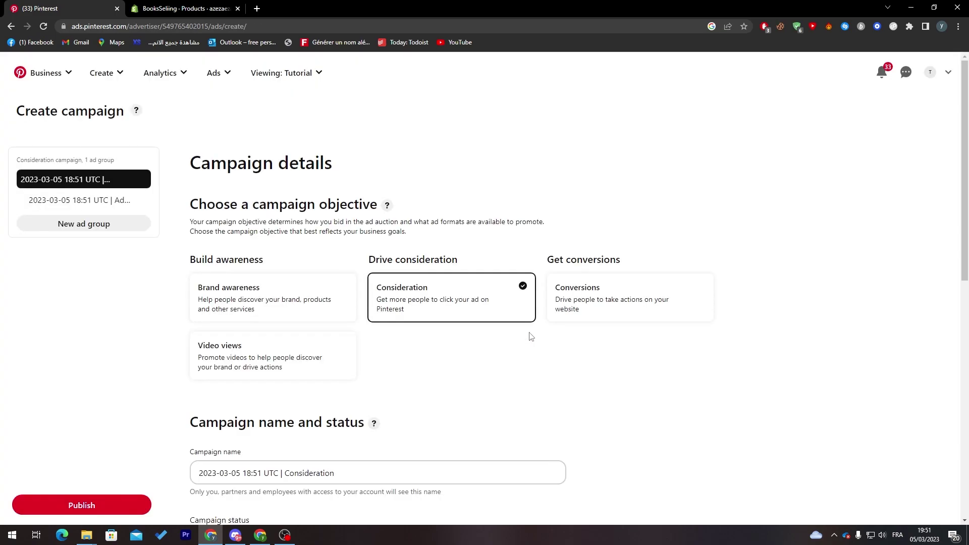
{"action": "left_click_drag", "start_coordinate": [191, 169], "coordinate": [352, 176]}
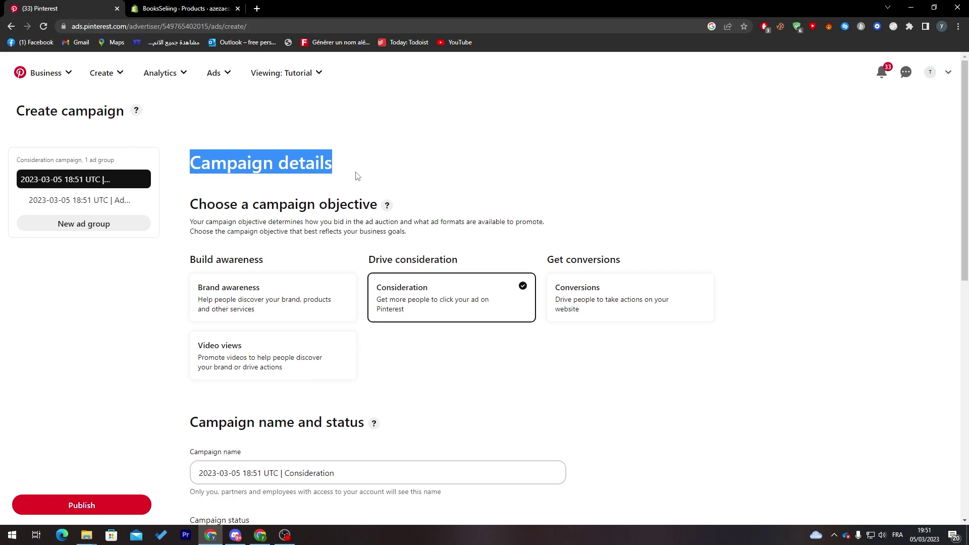
{"action": "left_click", "coordinate": [358, 175]}
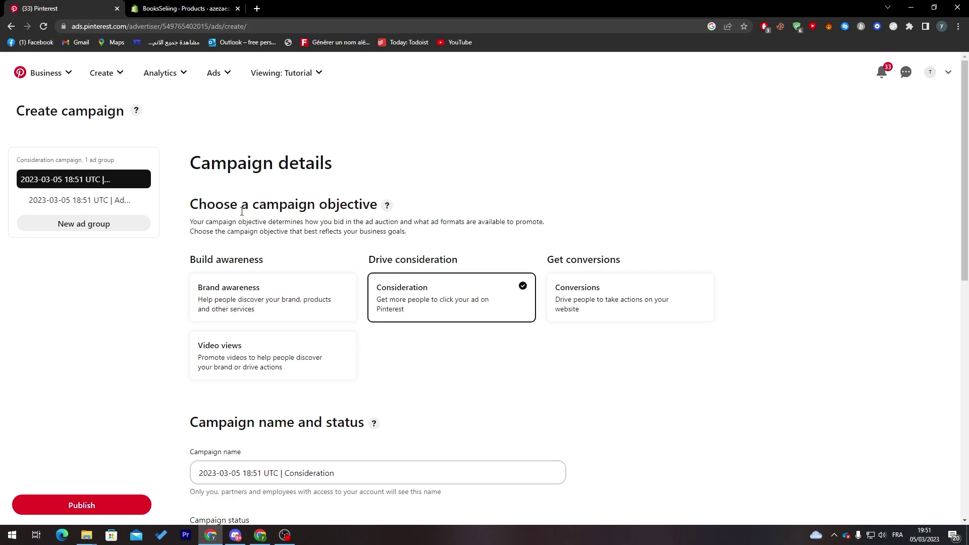
Review the Build awareness, Drive consideration and Get conversions objective headings
{"action": "left_click_drag", "start_coordinate": [197, 257], "coordinate": [264, 260]}
{"action": "left_click", "coordinate": [399, 274]}
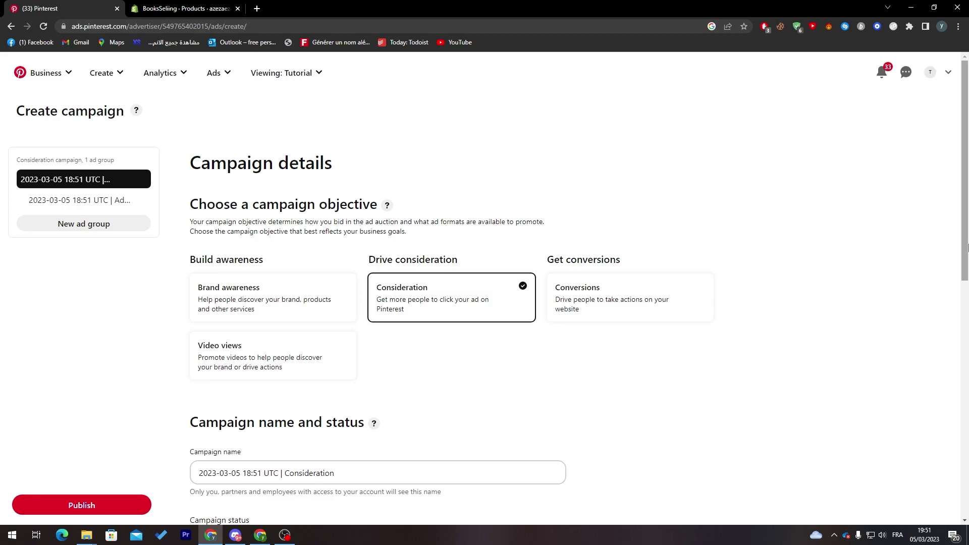
{"action": "scroll", "coordinate": [232, 247], "scroll_direction": "down", "scroll_amount": 1}
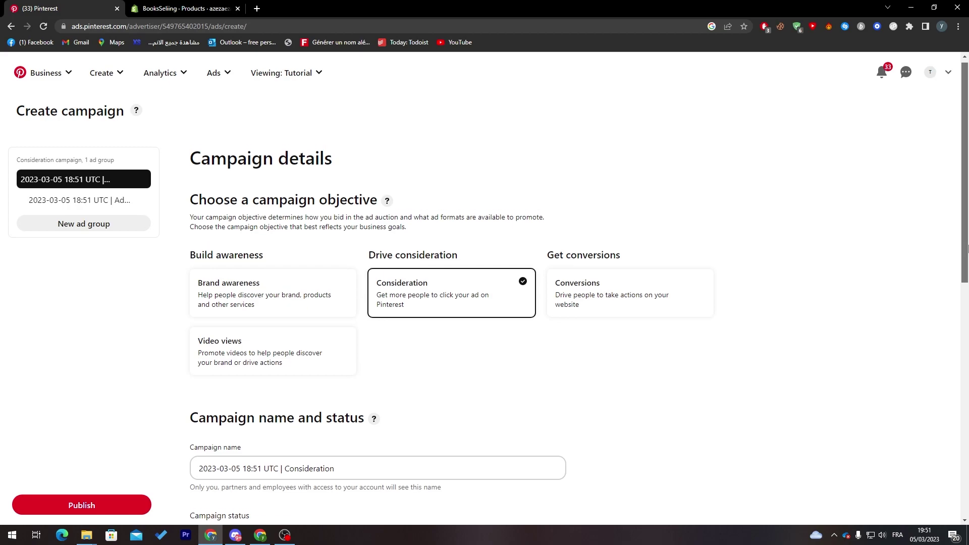
{"action": "triple_click", "coordinate": [267, 258]}
{"action": "left_click", "coordinate": [291, 257]}
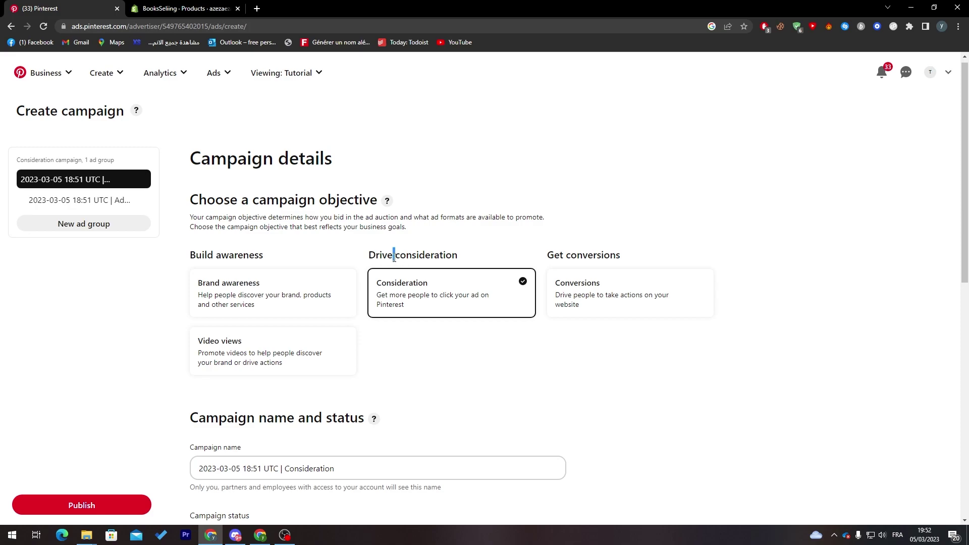
{"action": "triple_click", "coordinate": [394, 259]}
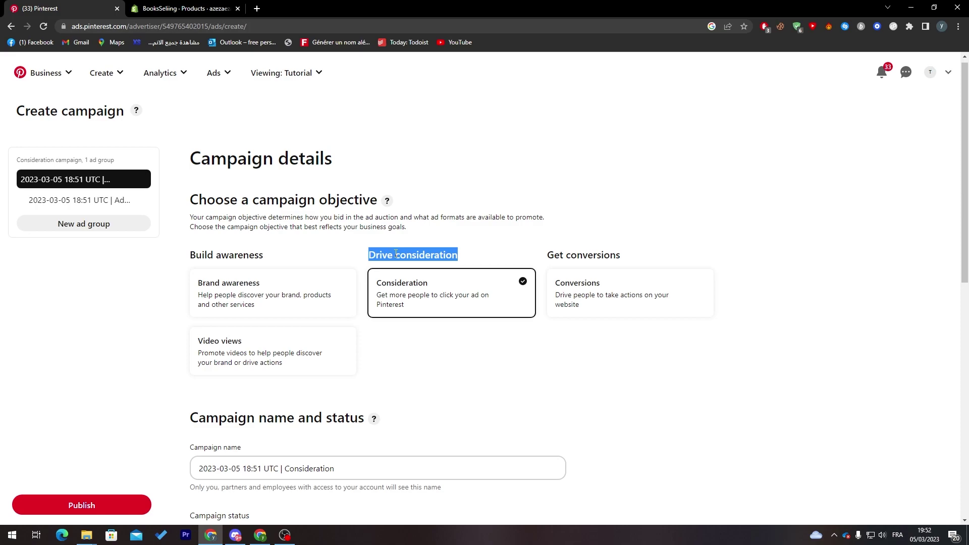
{"action": "left_click", "coordinate": [392, 254]}
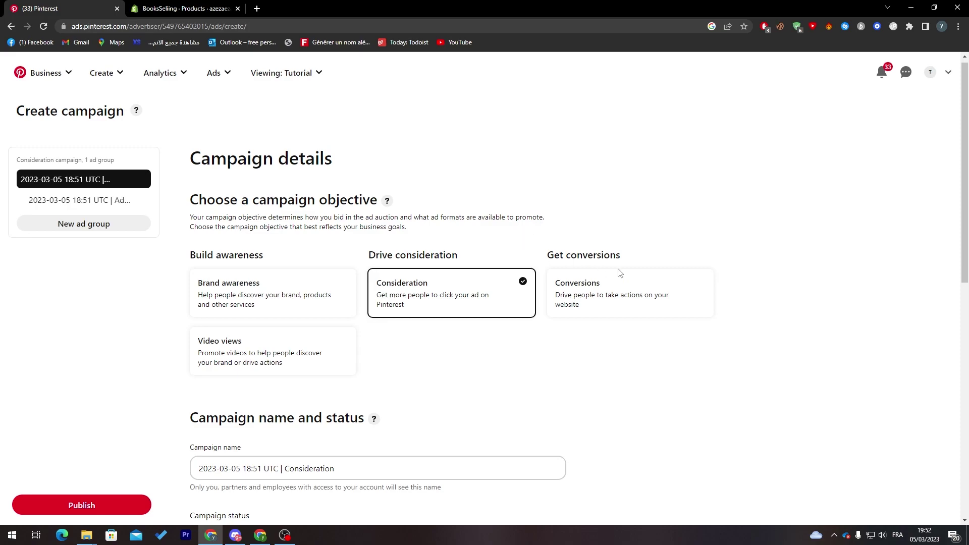
{"action": "triple_click", "coordinate": [596, 259]}
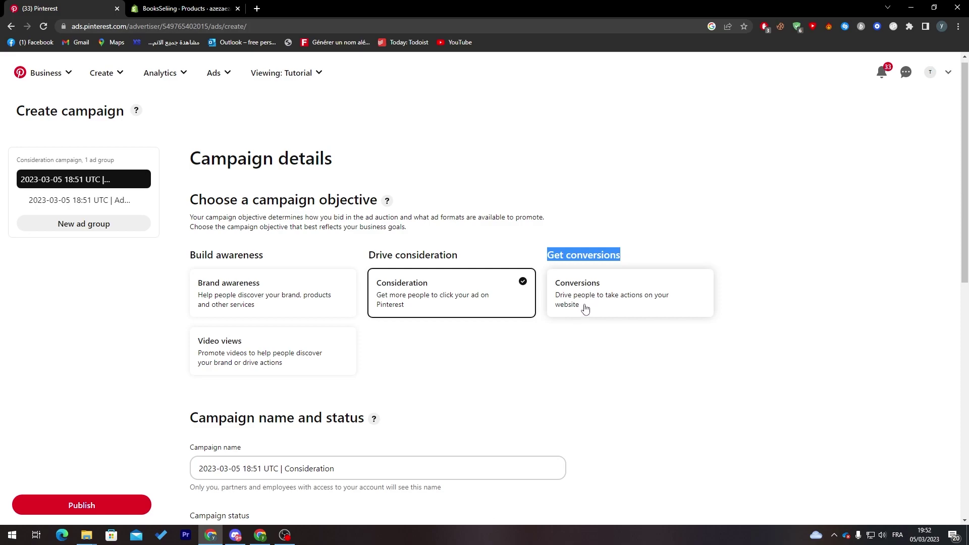
{"action": "left_click", "coordinate": [187, 8]}
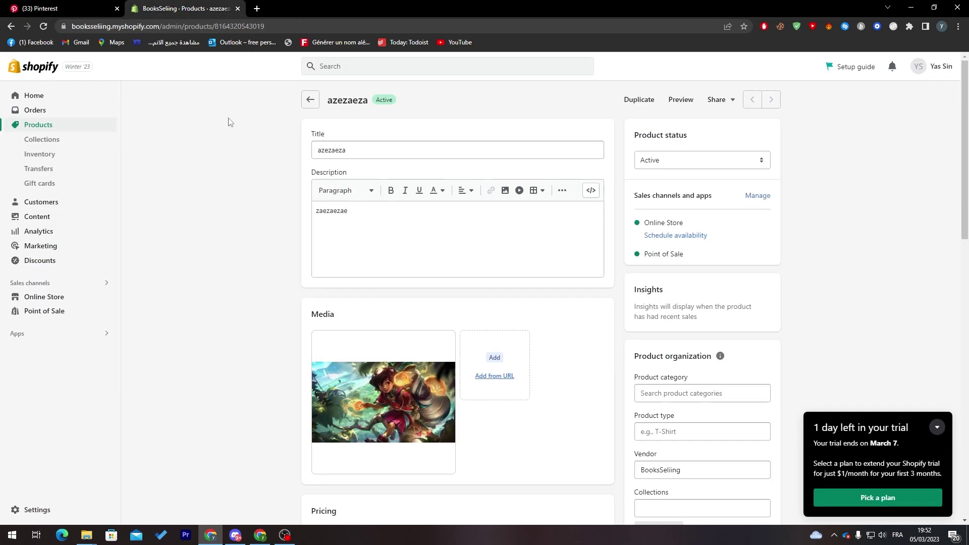
{"action": "left_click", "coordinate": [59, 6]}
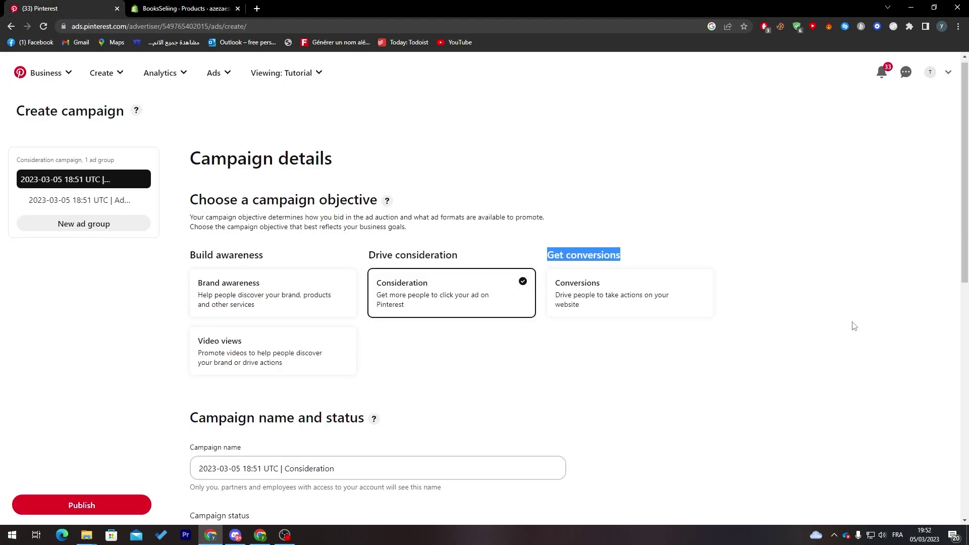
Rename the campaign to 'Shopify product'
{"action": "scroll", "coordinate": [539, 367], "scroll_direction": "down", "scroll_amount": 3}
{"action": "triple_click", "coordinate": [446, 337]}
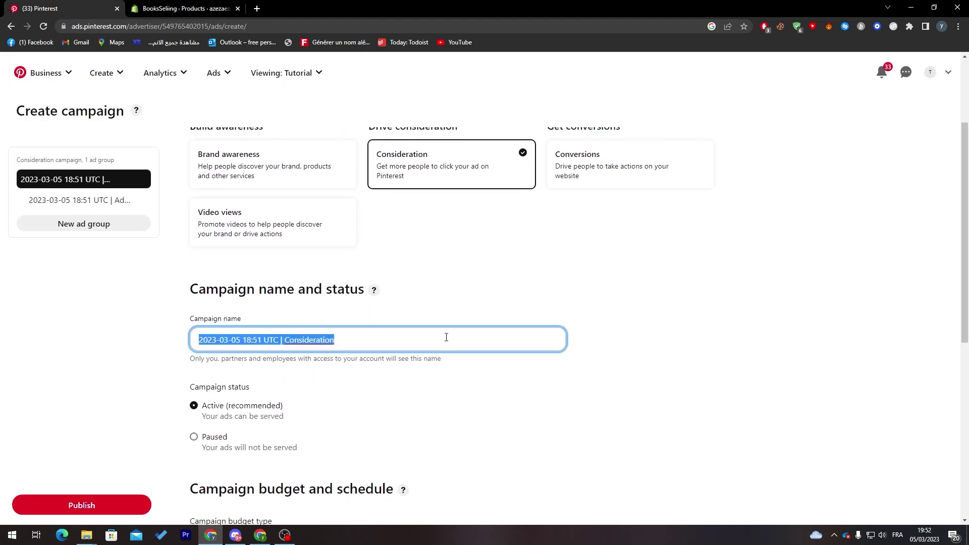
{"action": "type", "text": "s"}
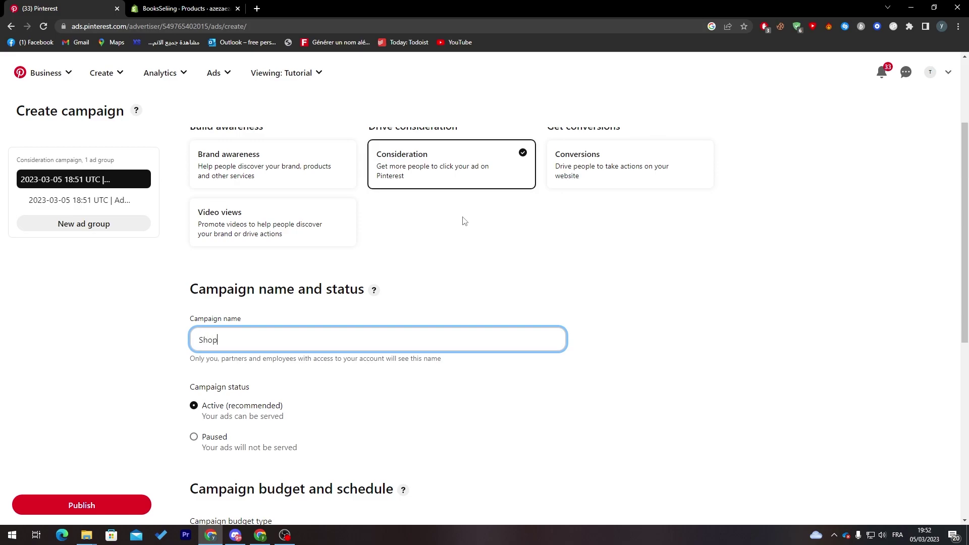
Choose the Conversions objective and start the conversion tag setup
{"action": "left_click", "coordinate": [584, 162]}
{"action": "left_click", "coordinate": [462, 347]}
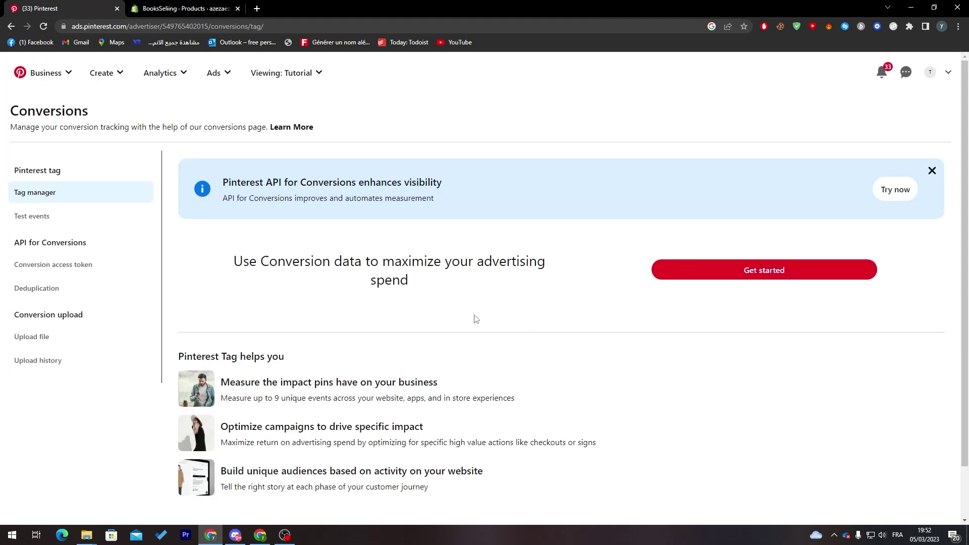
{"action": "left_click", "coordinate": [687, 273]}
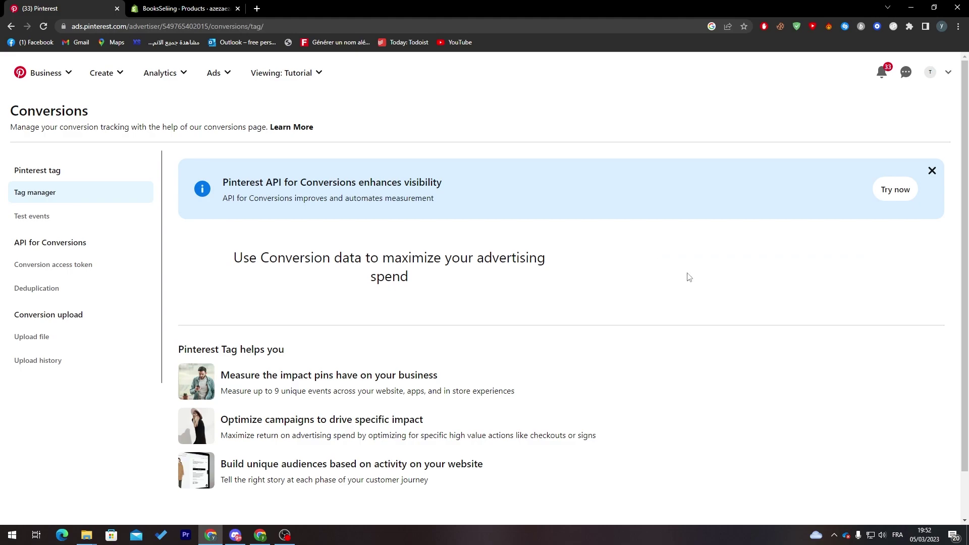
Copy the Shopify store's domain from its web address
{"action": "left_click", "coordinate": [202, 10]}
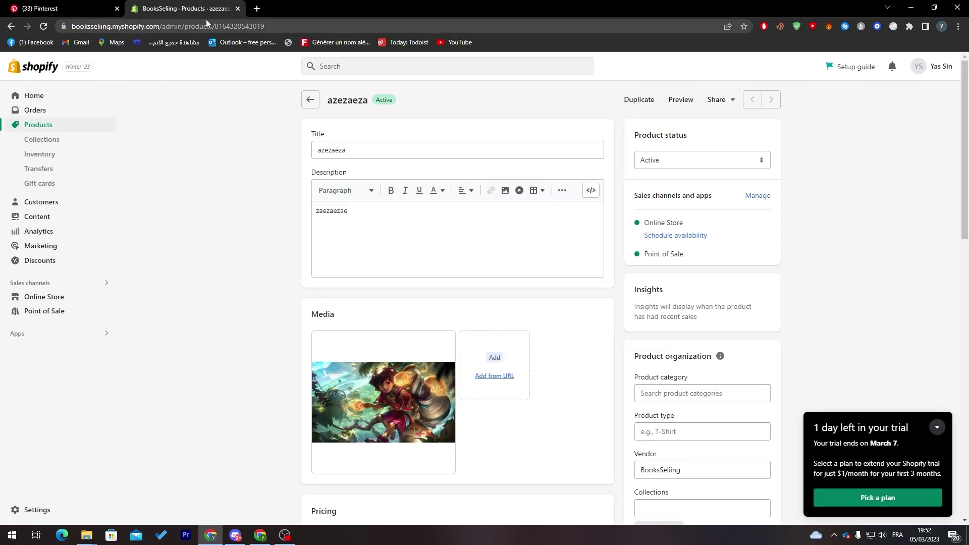
{"action": "left_click_drag", "start_coordinate": [162, 26], "coordinate": [72, 26]}
{"action": "key", "text": "ctrl+c"}
Paste the store domain as the Website URL and check its integration eligibility
{"action": "left_click", "coordinate": [61, 8]}
{"action": "left_click", "coordinate": [584, 173]}
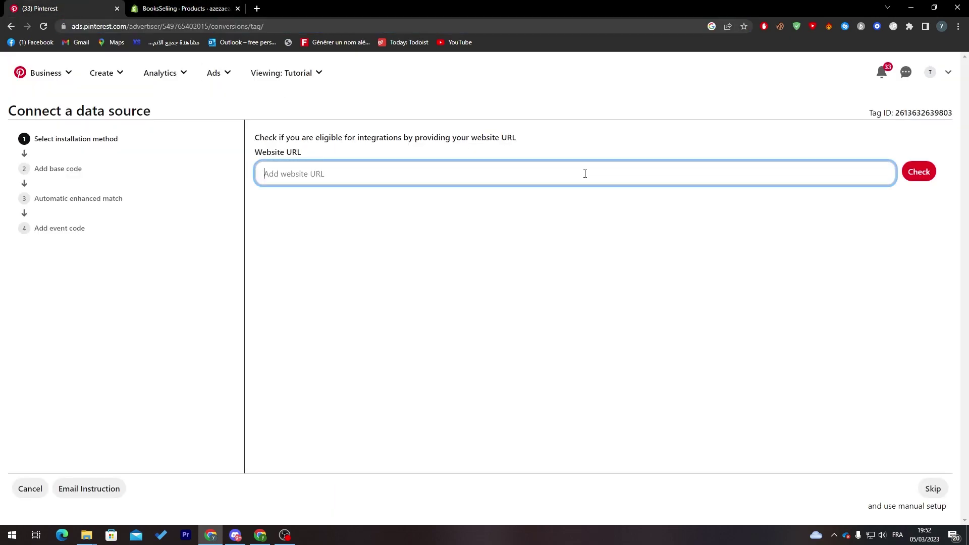
{"action": "key", "text": "ctrl+v"}
{"action": "left_click", "coordinate": [905, 171]}
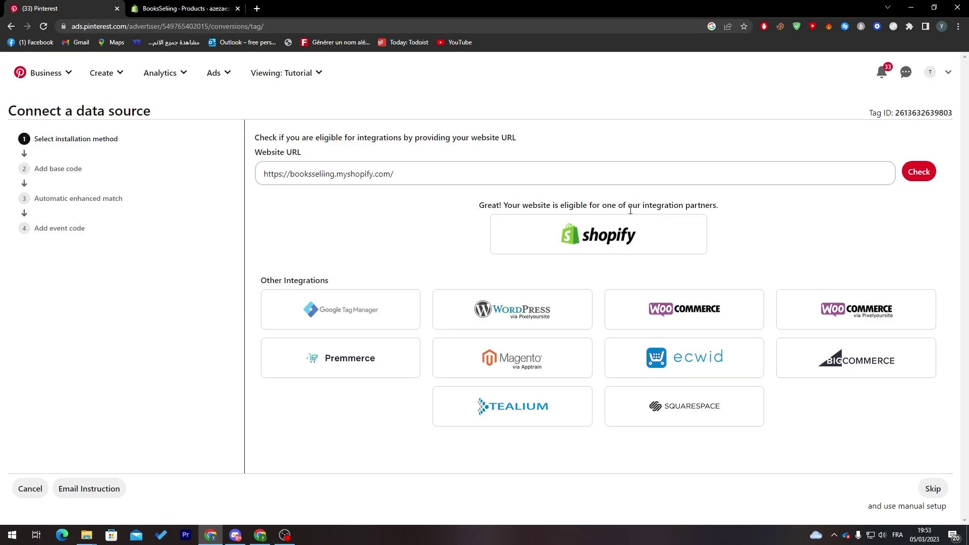
Pick the Shopify integration and step through the Install Shopify guide to the Apps step
{"action": "left_click", "coordinate": [675, 232]}
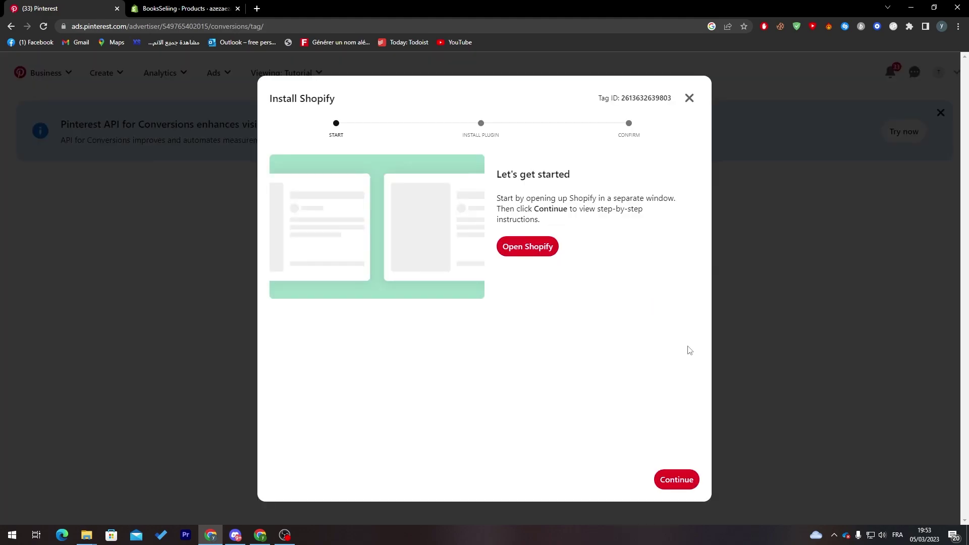
{"action": "left_click", "coordinate": [671, 479]}
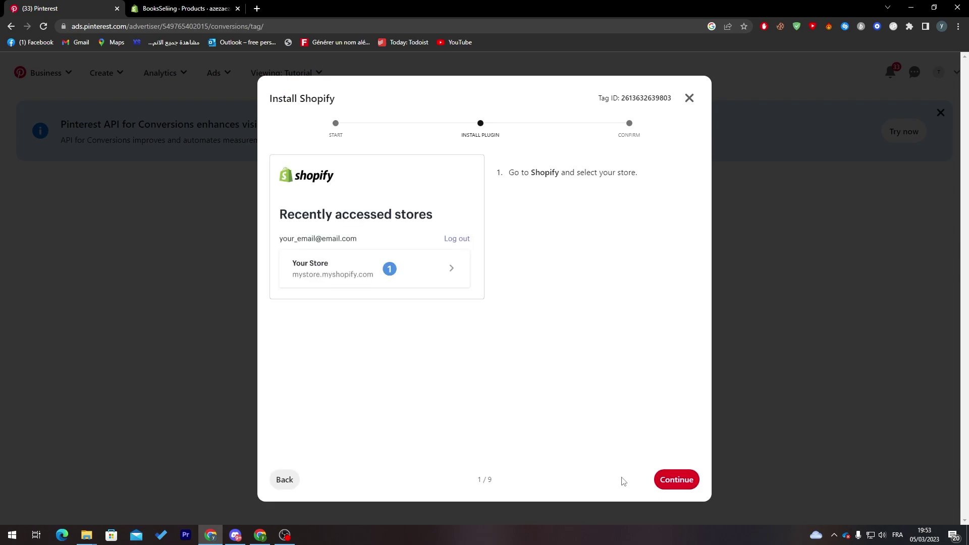
{"action": "left_click", "coordinate": [669, 480]}
{"action": "left_click", "coordinate": [671, 487]}
{"action": "left_click", "coordinate": [671, 487]}
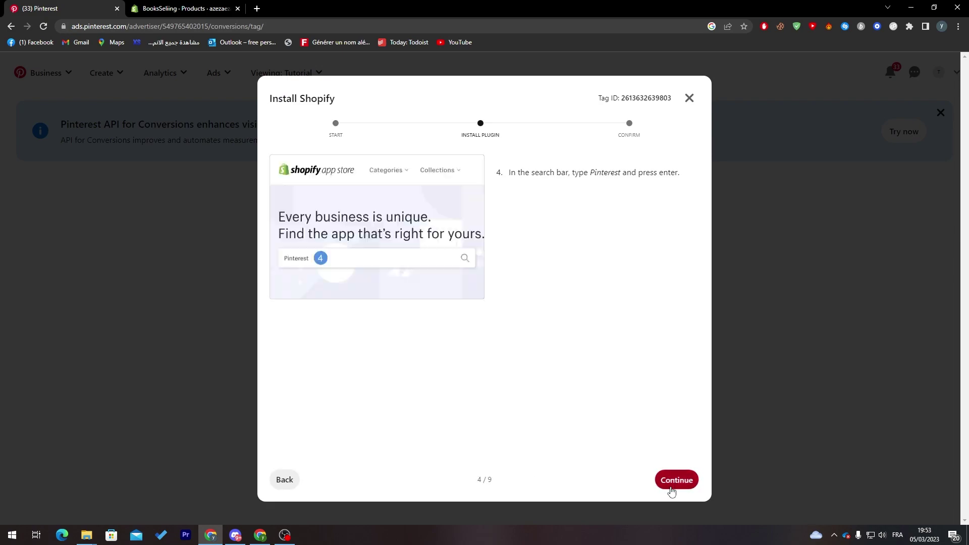
{"action": "left_click", "coordinate": [671, 487]}
{"action": "left_click", "coordinate": [671, 487]}
{"action": "left_click", "coordinate": [671, 487]}
{"action": "left_click", "coordinate": [281, 484]}
{"action": "left_click", "coordinate": [281, 484]}
{"action": "left_click", "coordinate": [281, 484]}
{"action": "left_click", "coordinate": [281, 485]}
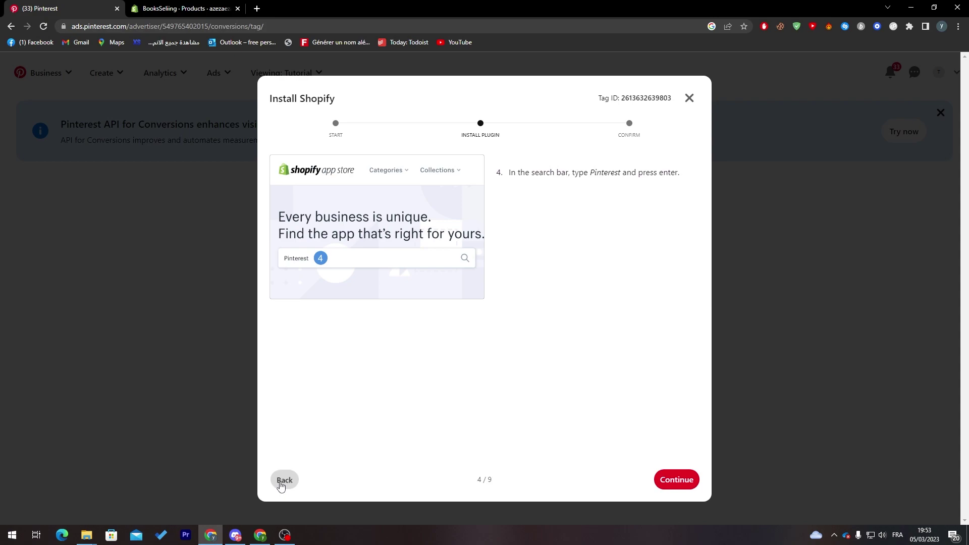
{"action": "left_click", "coordinate": [282, 485]}
{"action": "left_click", "coordinate": [281, 484]}
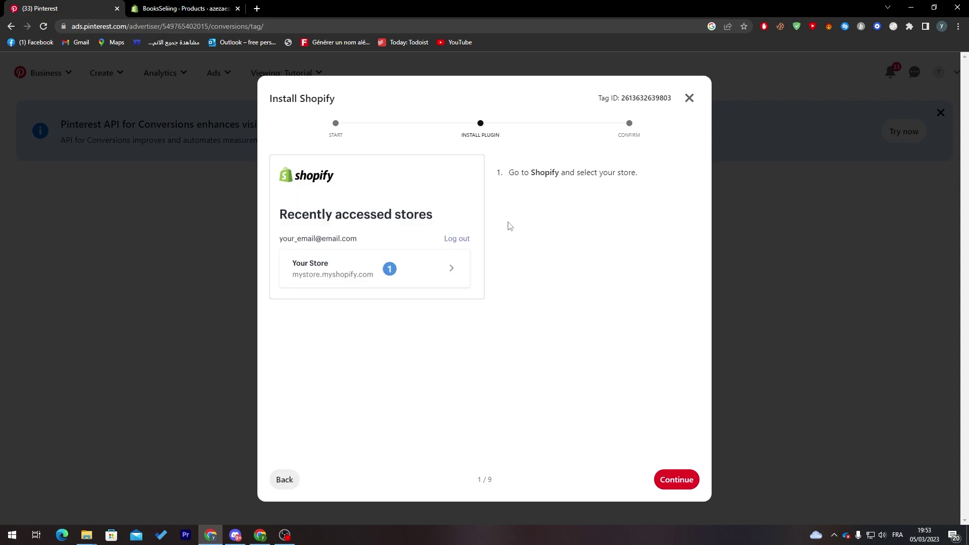
{"action": "left_click", "coordinate": [668, 481]}
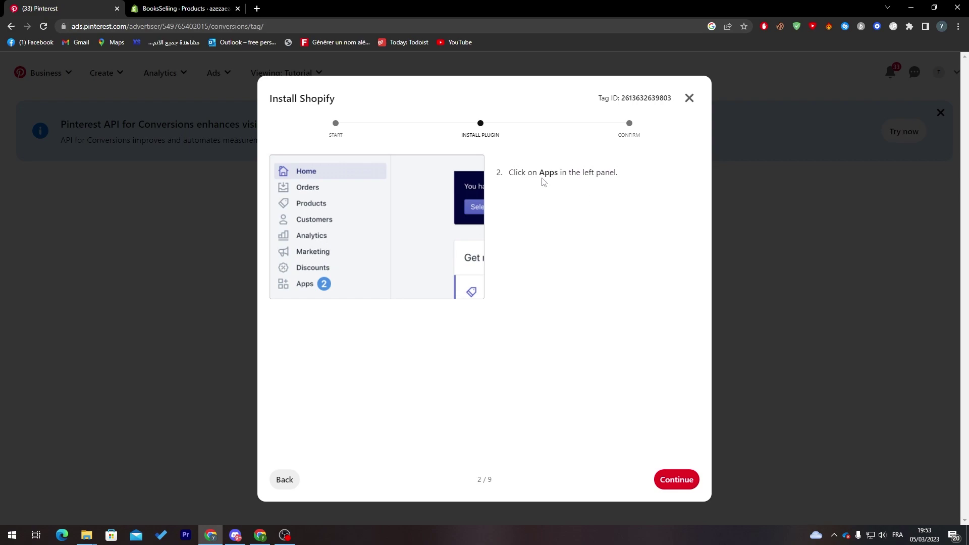
{"action": "left_click", "coordinate": [187, 9]}
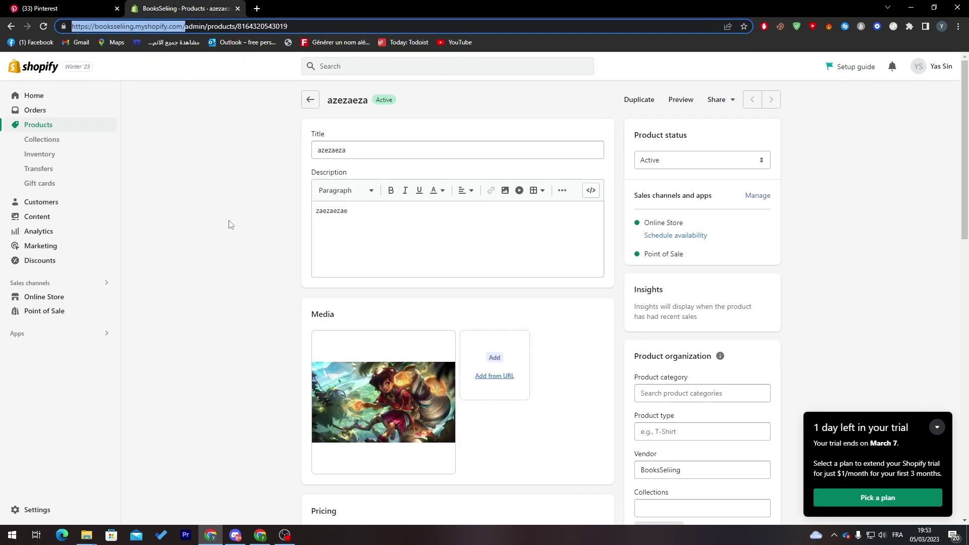
Search Shopify apps for 'prin' in the Shopify App Store
{"action": "left_click", "coordinate": [102, 337]}
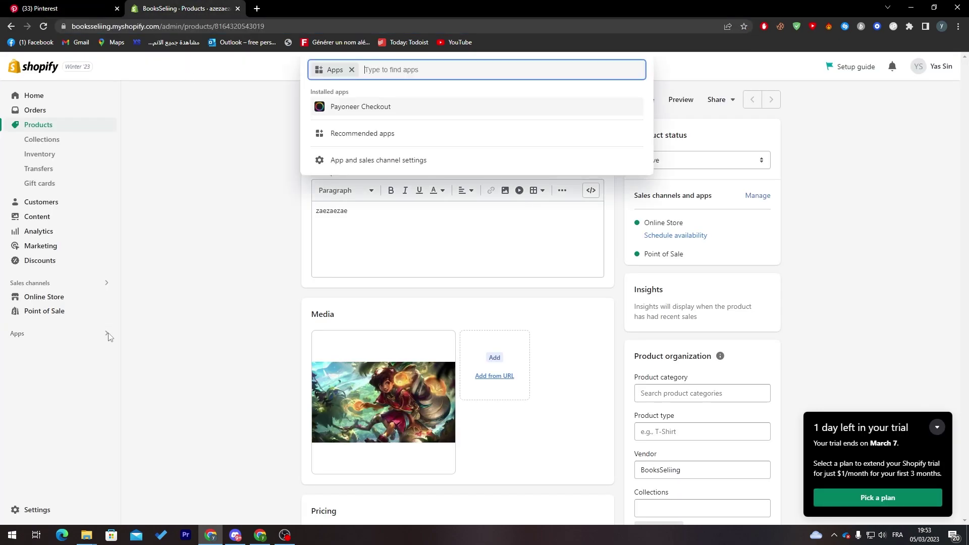
{"action": "type", "text": "prin"}
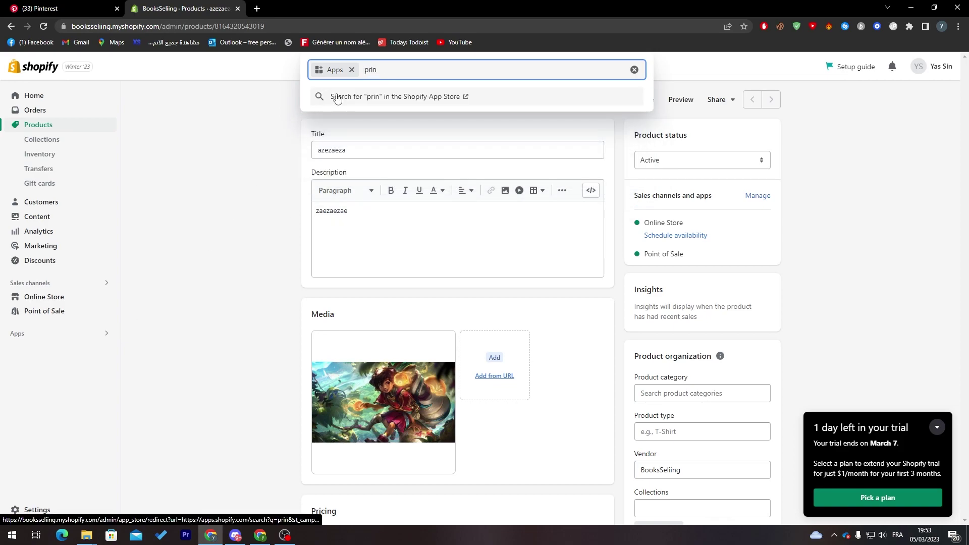
{"action": "left_click", "coordinate": [337, 98]}
Advance the Pinterest install guide to step 4 of 9, then view the 'prin' App Store results
{"action": "left_click", "coordinate": [1, 4]}
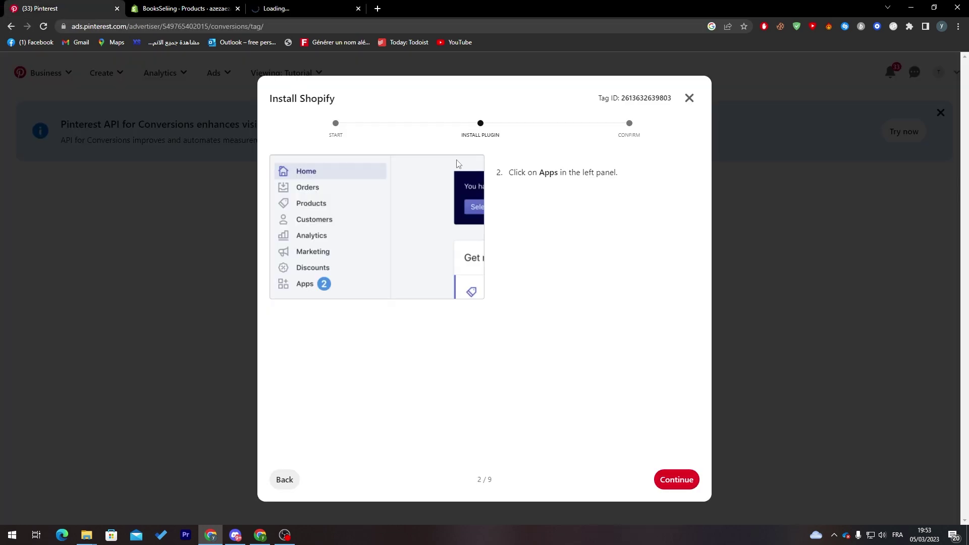
{"action": "left_click", "coordinate": [678, 484]}
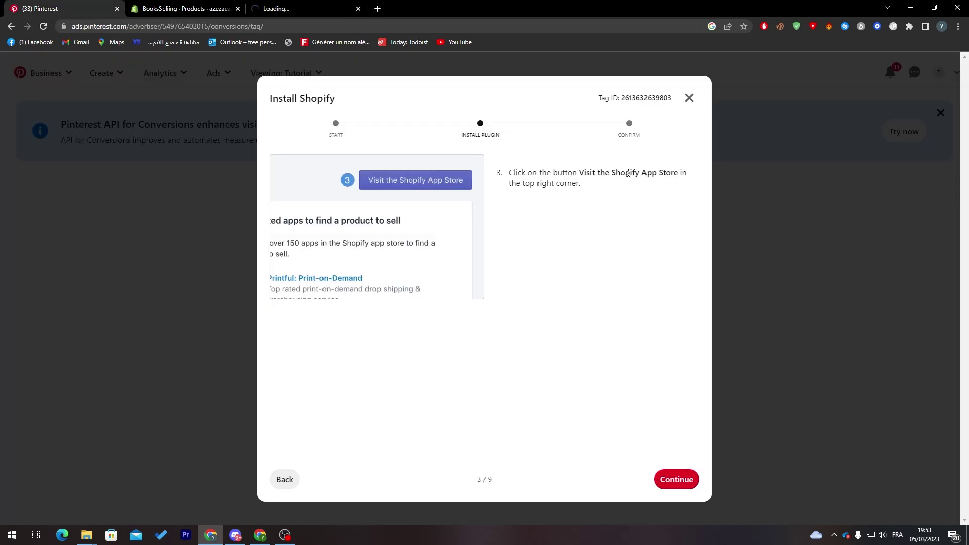
{"action": "left_click", "coordinate": [677, 480]}
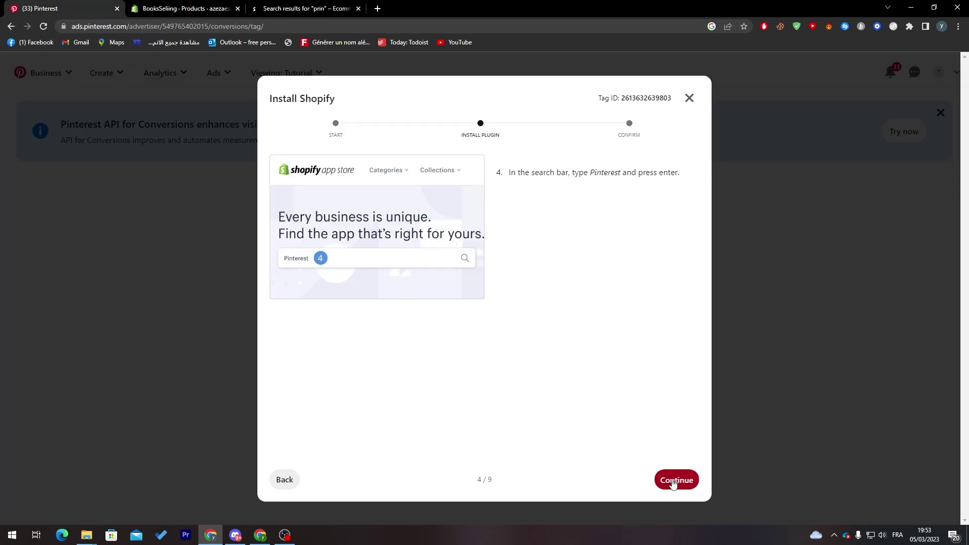
{"action": "left_click", "coordinate": [157, 5]}
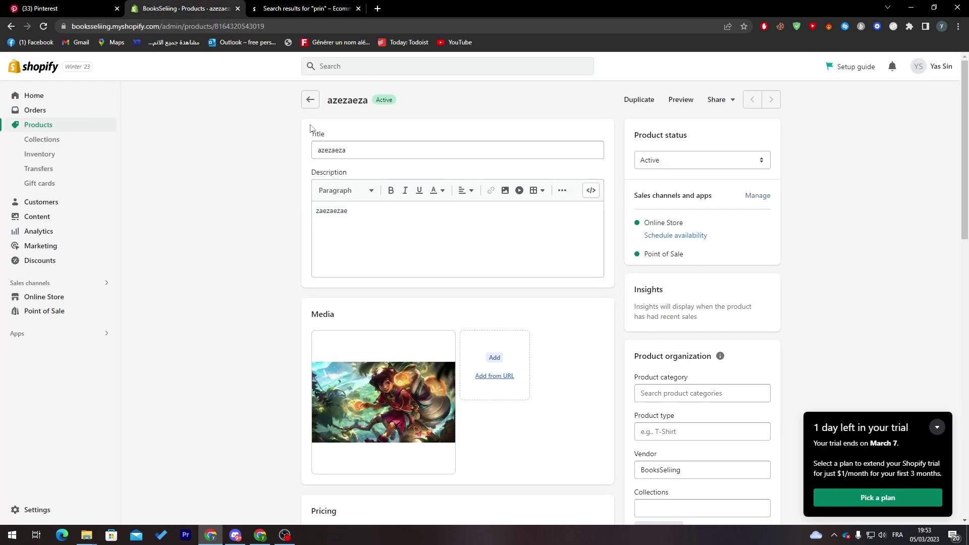
{"action": "left_click", "coordinate": [303, 9]}
Search the App Store for 'pintere' and open the Pinterest app's page
{"action": "left_click", "coordinate": [369, 79]}
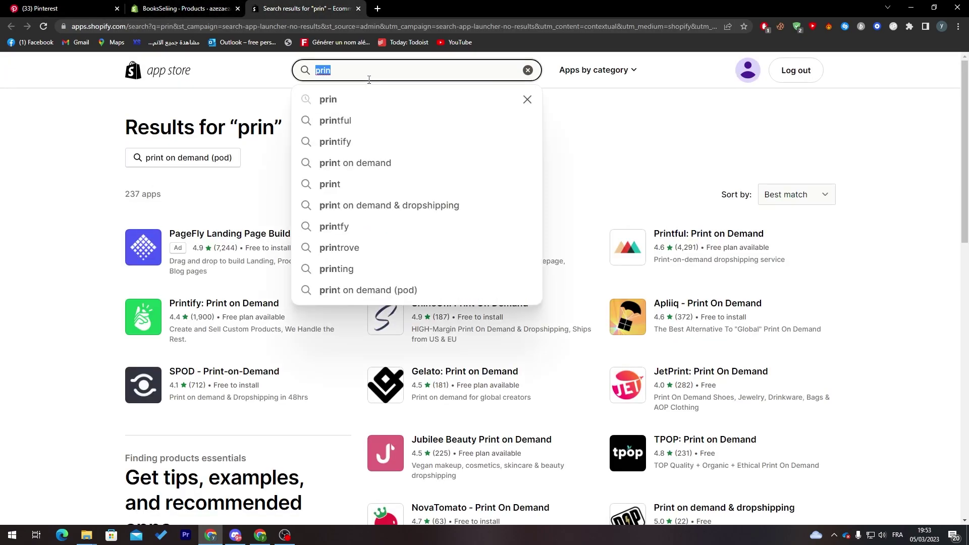
{"action": "type", "text": "pintere"}
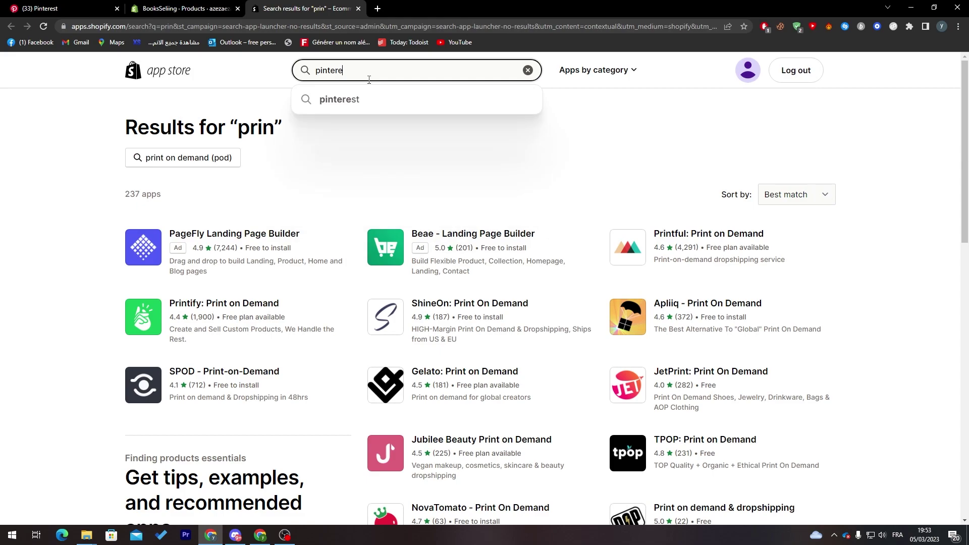
{"action": "left_click", "coordinate": [356, 99]}
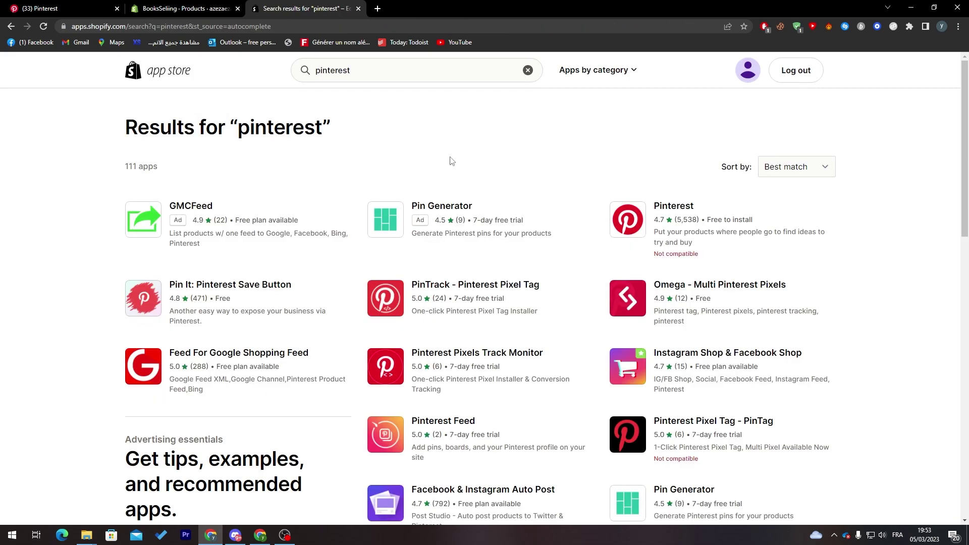
{"action": "left_click", "coordinate": [631, 218]}
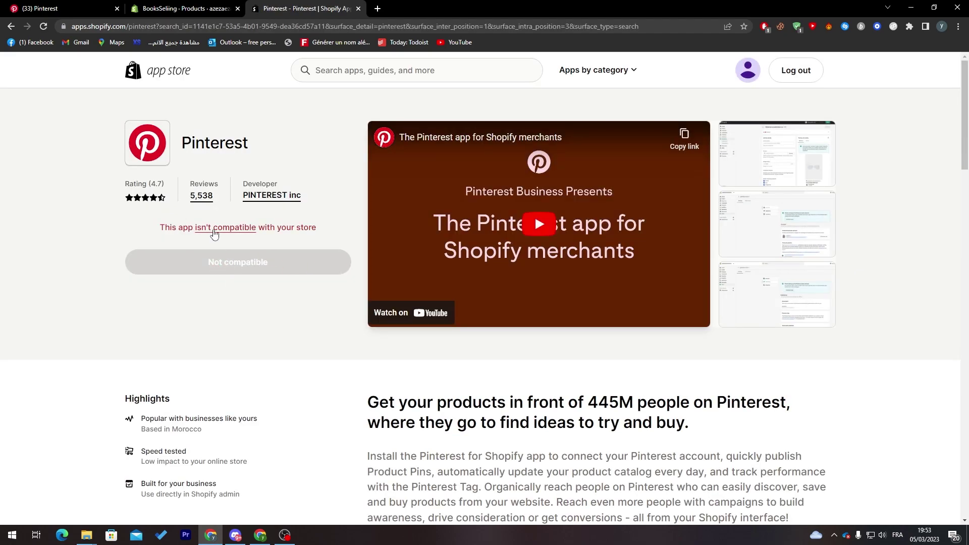
Read the compatible-country list explaining why the Pinterest app isn't compatible, then close it
{"action": "left_click", "coordinate": [236, 230]}
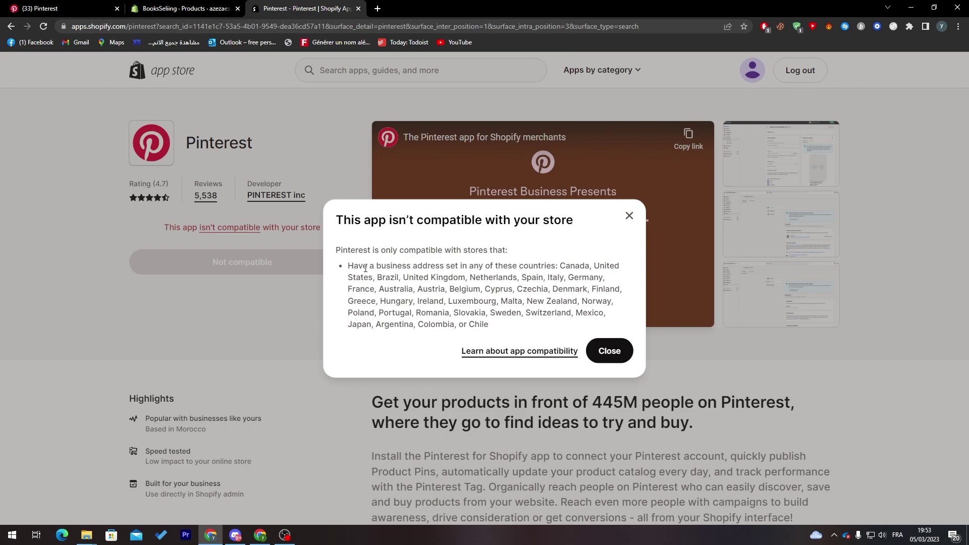
{"action": "left_click_drag", "start_coordinate": [365, 268], "coordinate": [489, 275]}
{"action": "left_click", "coordinate": [489, 273]}
{"action": "left_click", "coordinate": [628, 217]}
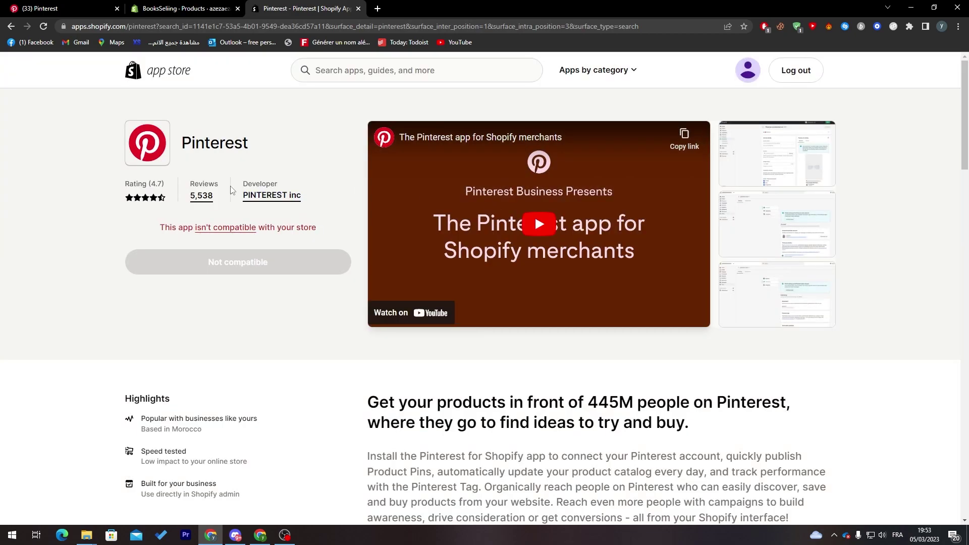
{"action": "left_click_drag", "start_coordinate": [959, 149], "coordinate": [959, 206]}
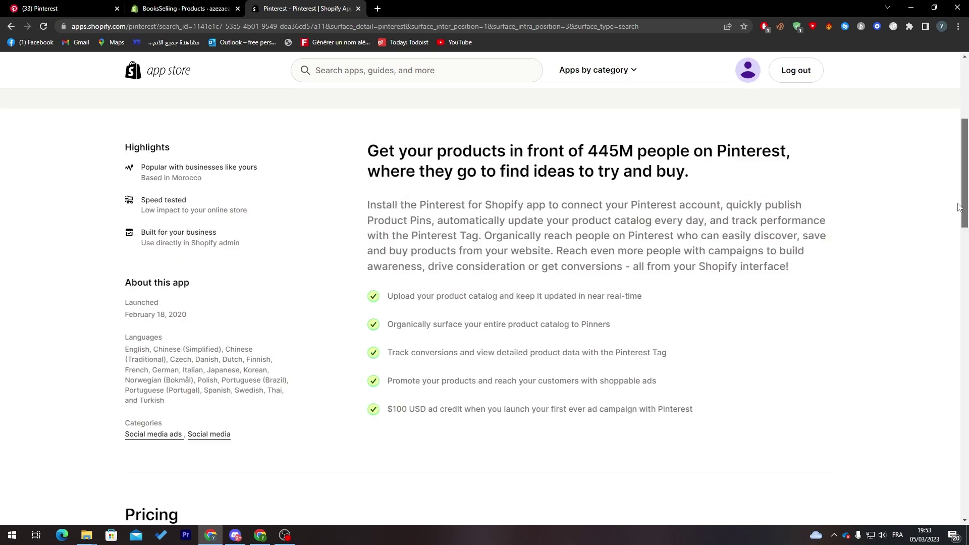
{"action": "scroll", "coordinate": [343, 213], "scroll_direction": "up", "scroll_amount": 5}
{"action": "left_click", "coordinate": [185, 9]}
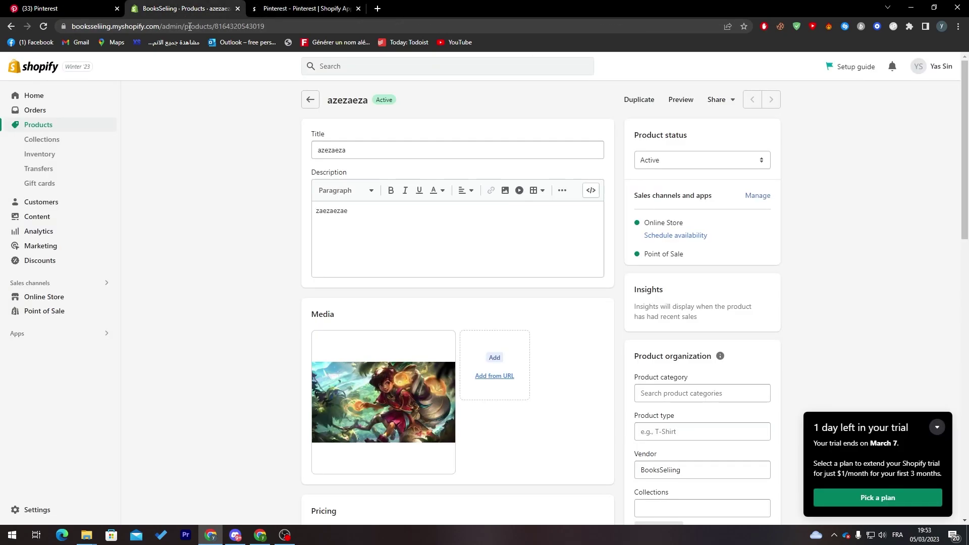
{"action": "left_click", "coordinate": [292, 7]}
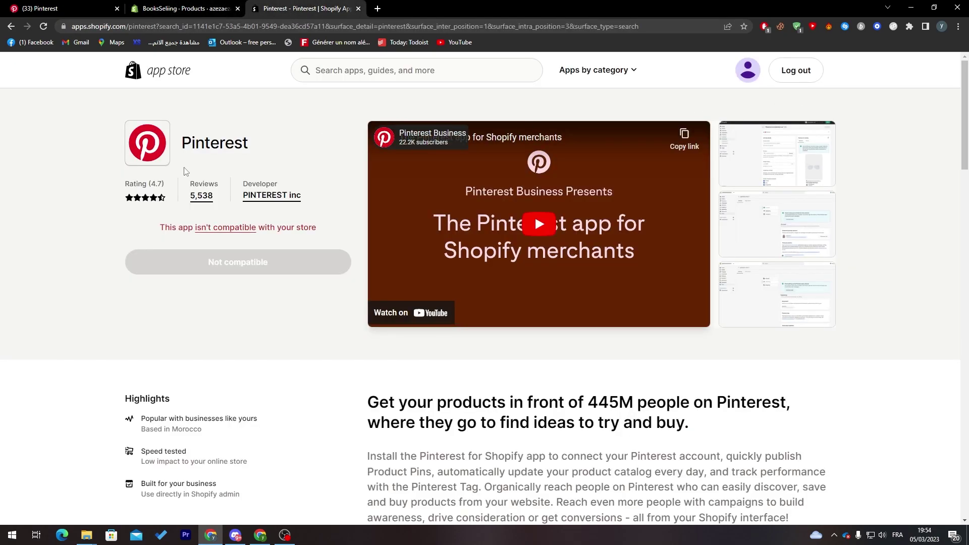
Step through the Shopify installation guide to Done and open the Ads menu
{"action": "left_click", "coordinate": [40, 8]}
{"action": "left_click", "coordinate": [677, 480]}
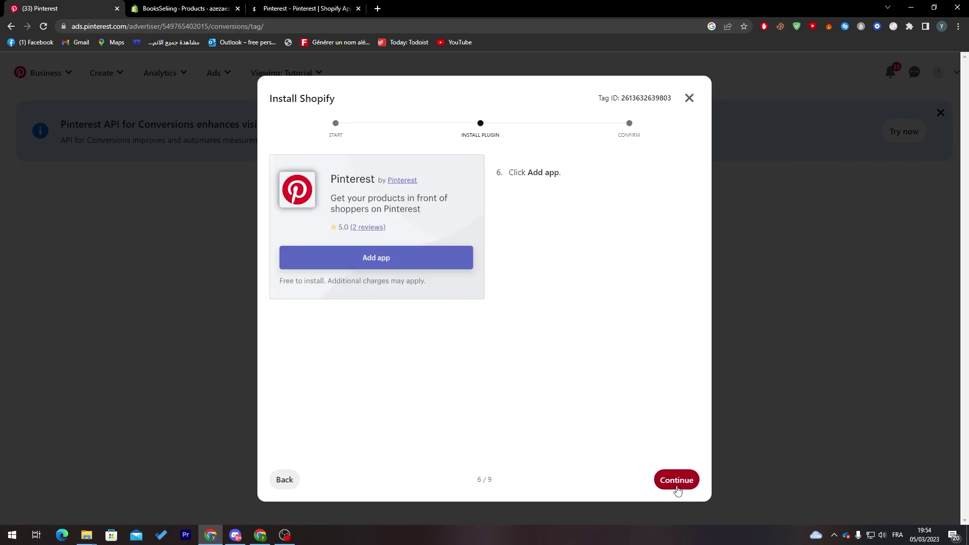
{"action": "left_click", "coordinate": [677, 488]}
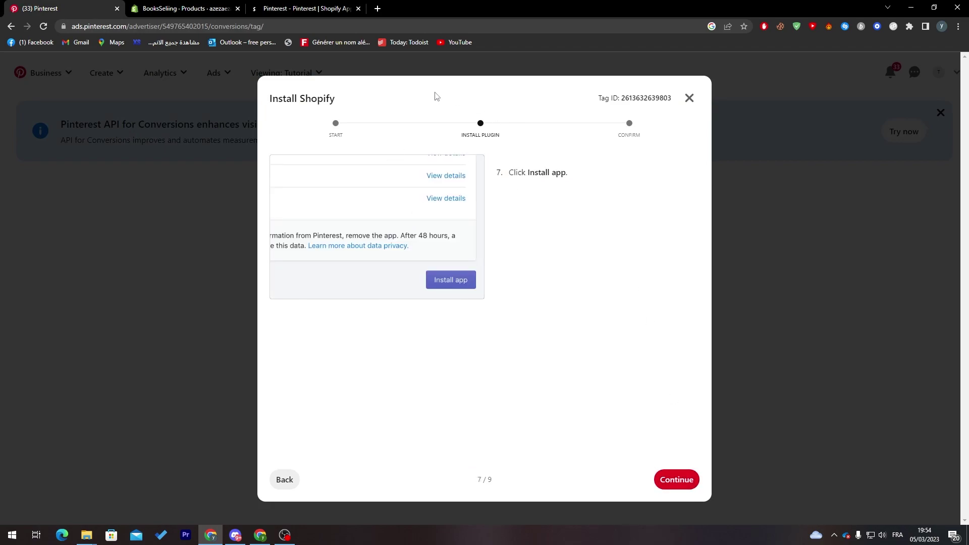
{"action": "left_click", "coordinate": [287, 480]}
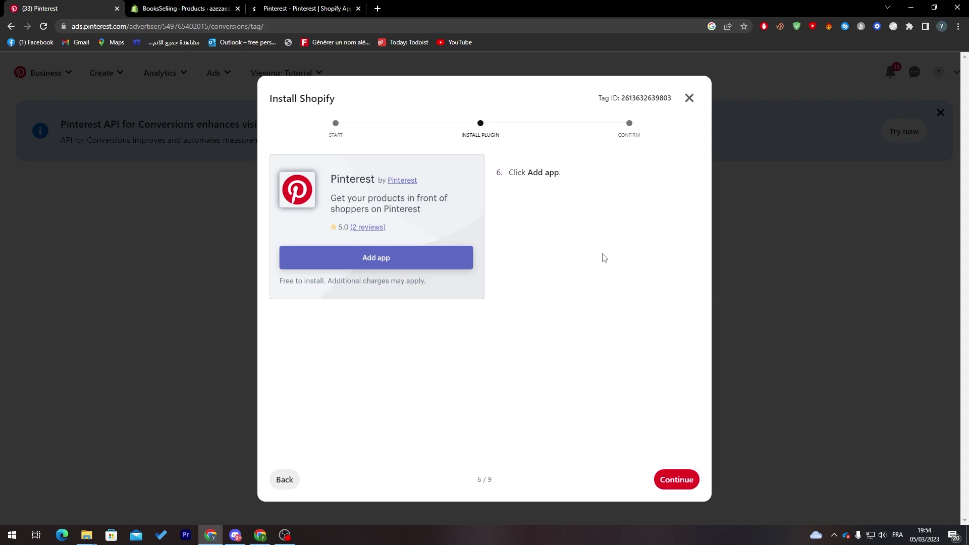
{"action": "left_click", "coordinate": [678, 480]}
{"action": "left_click", "coordinate": [685, 479]}
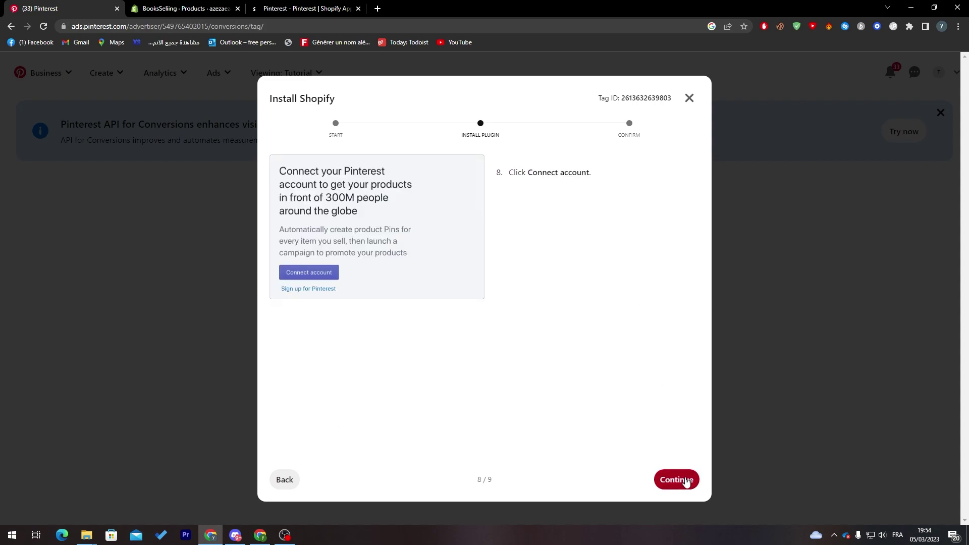
{"action": "left_click", "coordinate": [685, 482]}
{"action": "left_click", "coordinate": [685, 481]}
{"action": "left_click", "coordinate": [683, 480]}
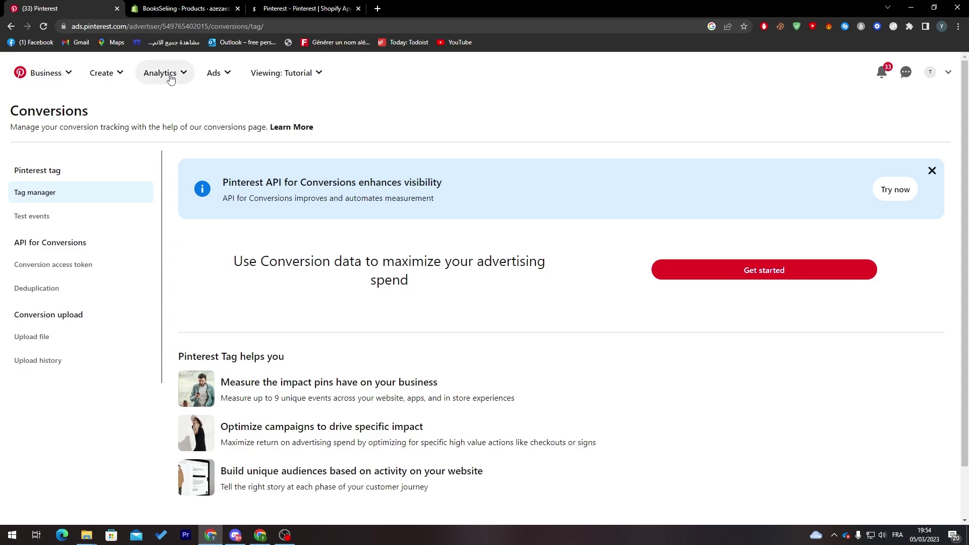
{"action": "left_click", "coordinate": [216, 73]}
Start a fresh manual campaign, skipping the saved draft and the conversion data prompt
{"action": "left_click", "coordinate": [227, 103]}
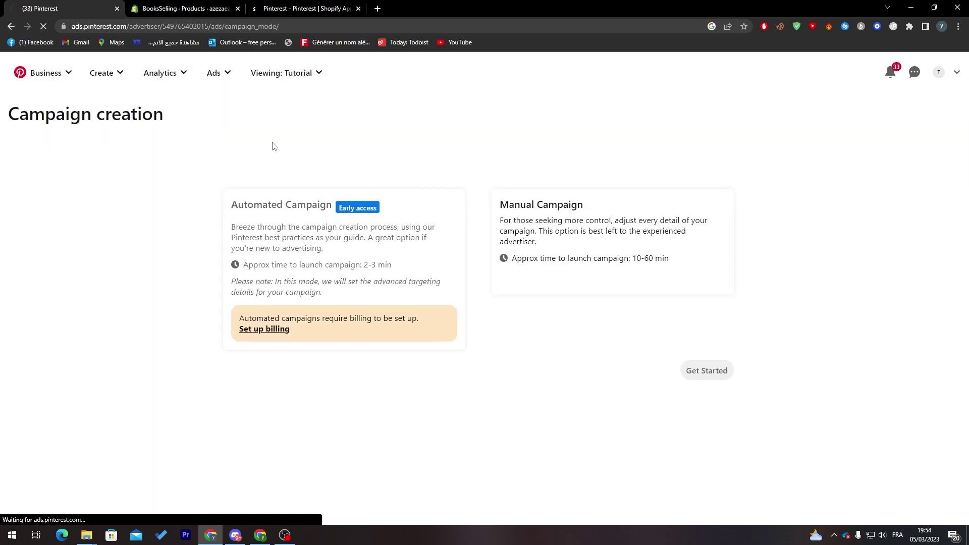
{"action": "left_click", "coordinate": [639, 296]}
{"action": "left_click_drag", "start_coordinate": [727, 373], "coordinate": [719, 381]}
{"action": "left_click", "coordinate": [707, 373]}
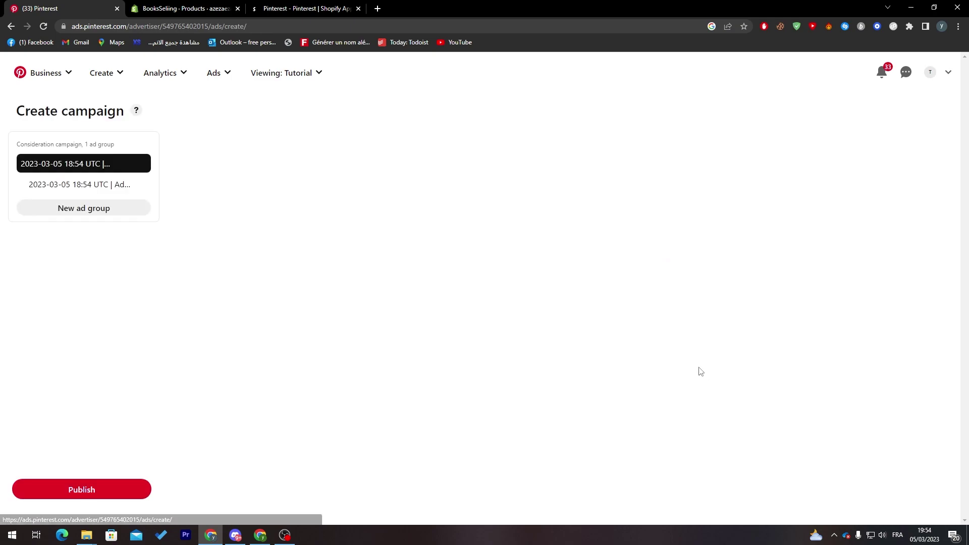
{"action": "left_click", "coordinate": [529, 337]}
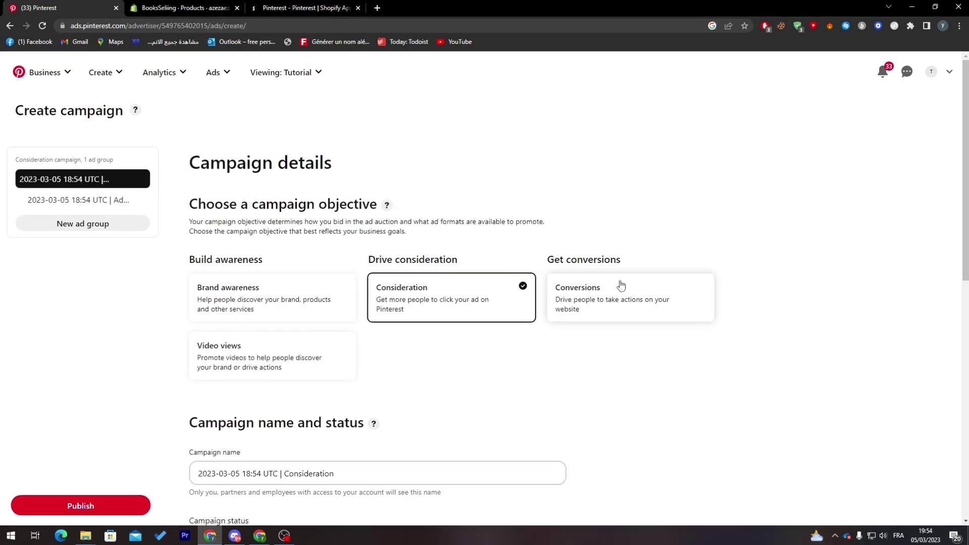
{"action": "left_click", "coordinate": [595, 297]}
{"action": "left_click", "coordinate": [779, 323]}
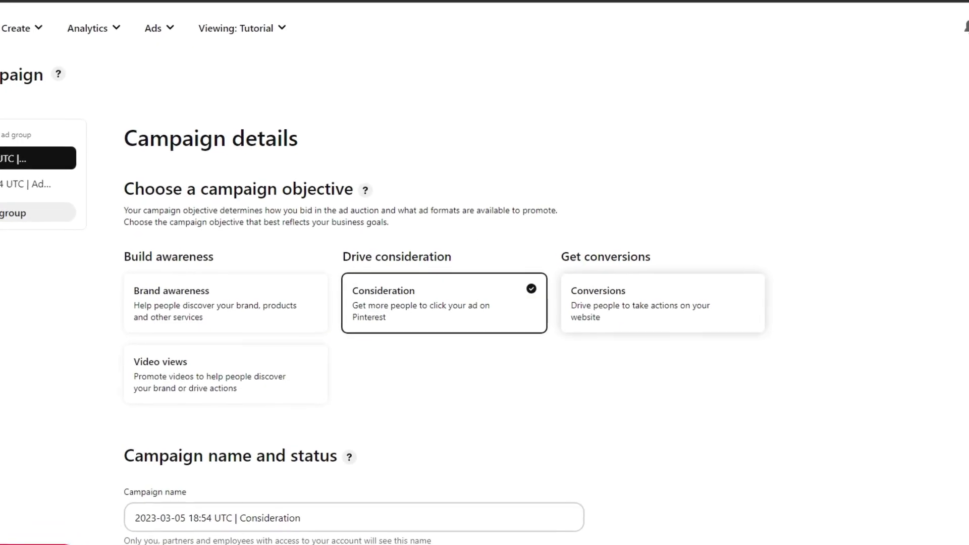
{"action": "scroll", "coordinate": [353, 302], "scroll_direction": "down", "scroll_amount": 5}
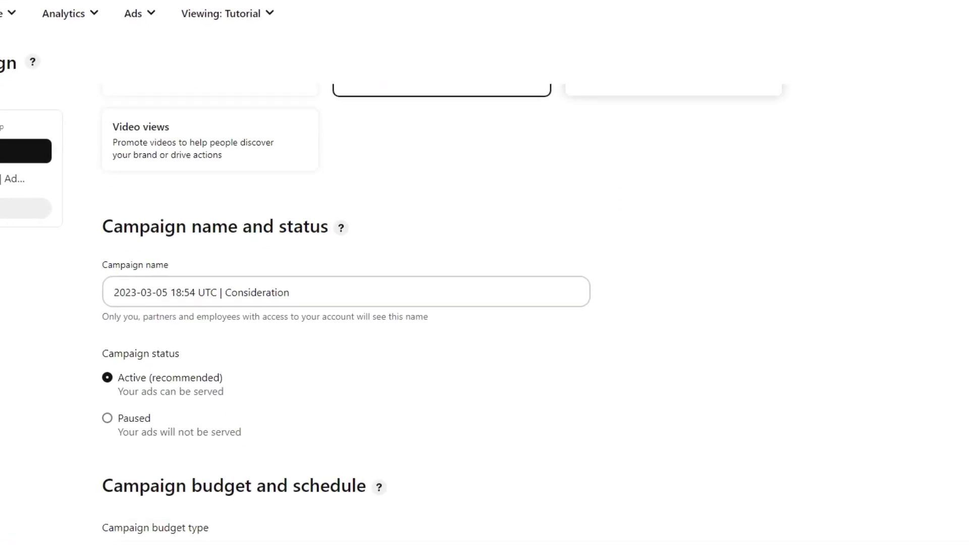
Rename the campaign to 'Shopify product'
{"action": "left_click", "coordinate": [333, 514]}
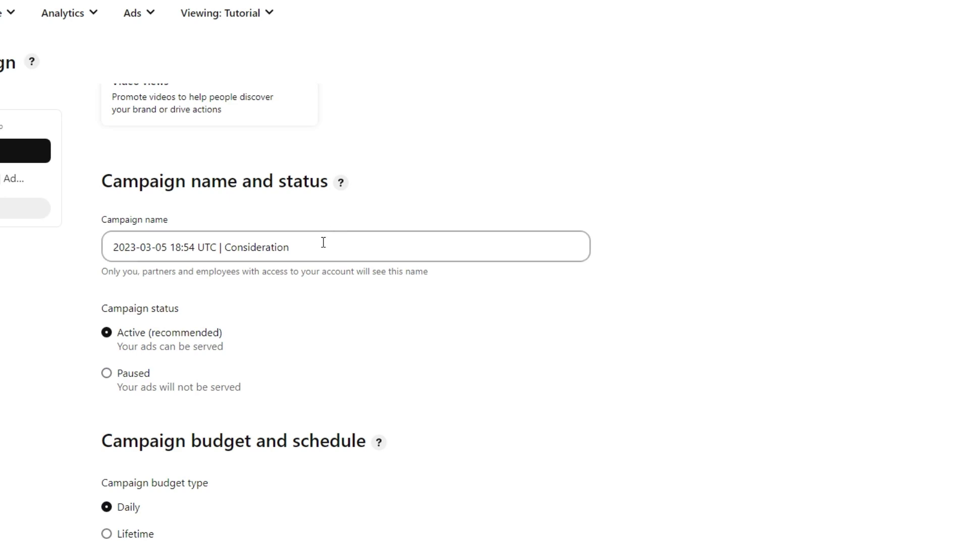
{"action": "left_click_drag", "start_coordinate": [324, 243], "coordinate": [115, 232]}
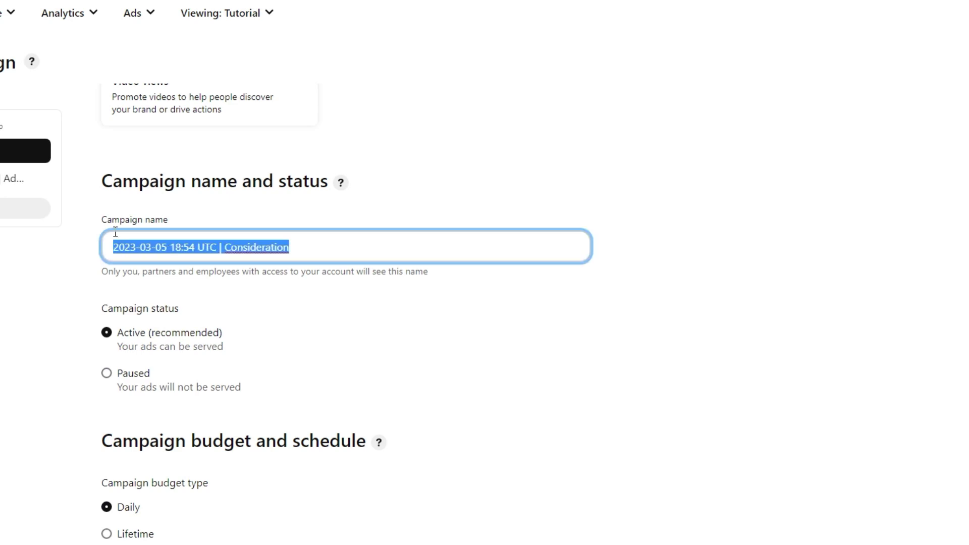
{"action": "type", "text": "Shoi"}
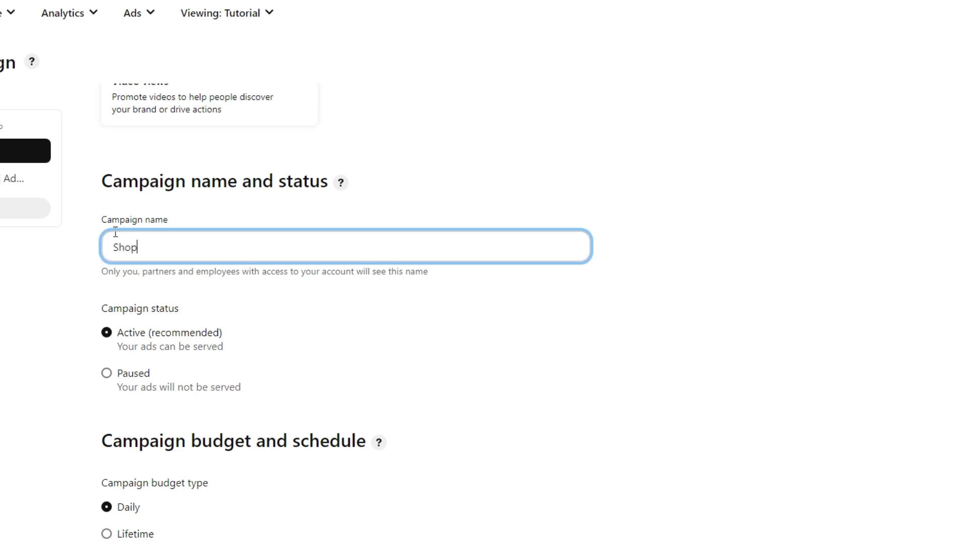
{"action": "type", "text": "ify product"}
Set a $10.00 daily budget ending 03/07/2023 and continue to ad group details
{"action": "scroll", "coordinate": [145, 197], "scroll_direction": "down", "scroll_amount": 4}
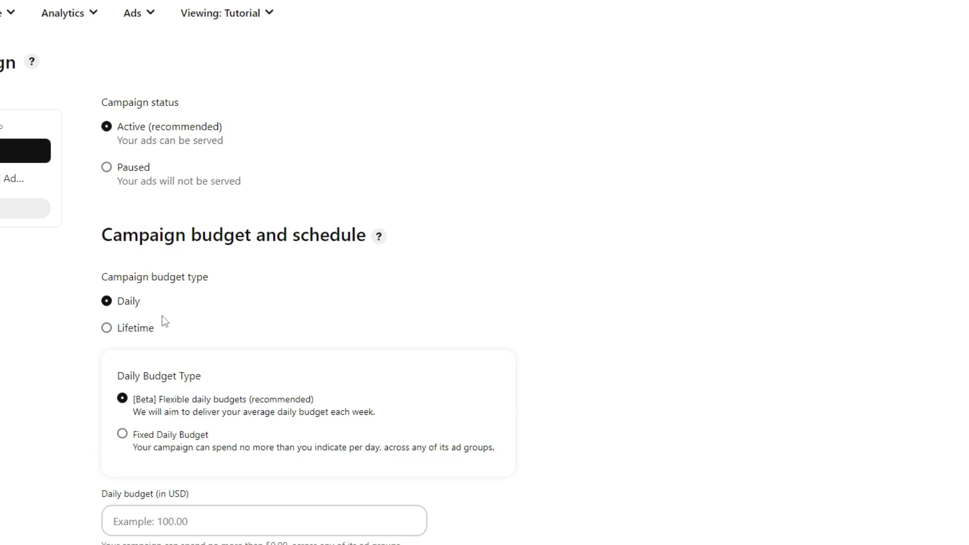
{"action": "left_click", "coordinate": [130, 331]}
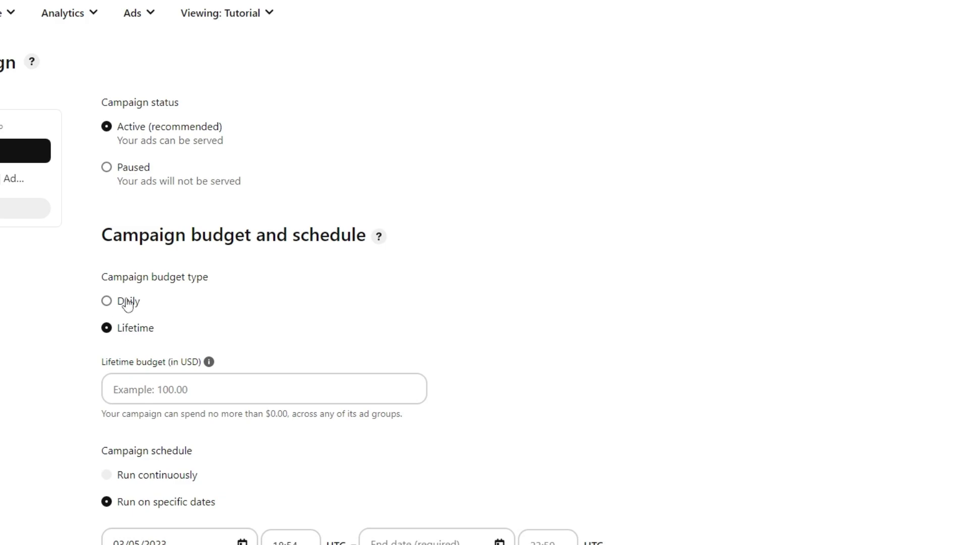
{"action": "left_click", "coordinate": [128, 305]}
{"action": "scroll", "coordinate": [931, 256], "scroll_direction": "down", "scroll_amount": 2}
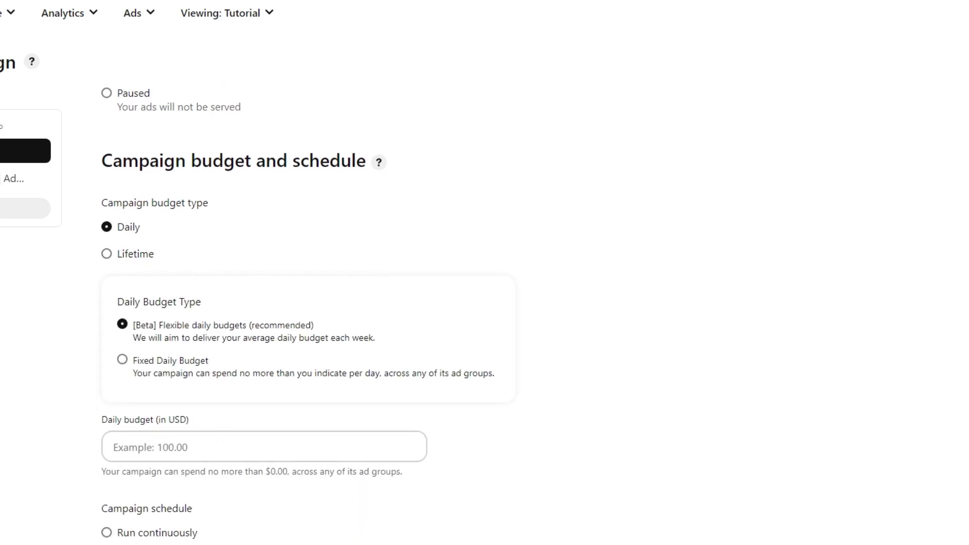
{"action": "scroll", "coordinate": [325, 322], "scroll_direction": "down", "scroll_amount": 4}
{"action": "left_click", "coordinate": [172, 296]}
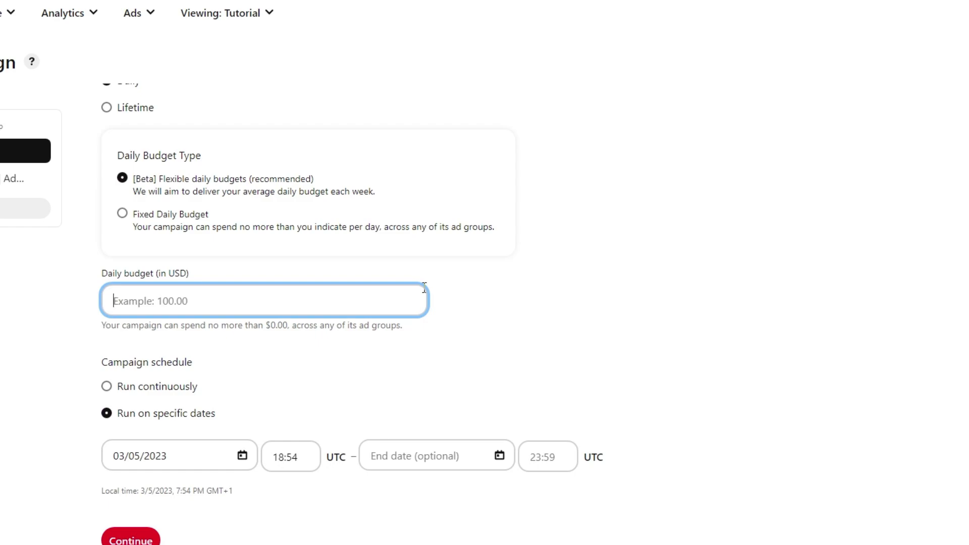
{"action": "type", "text": "10"}
{"action": "left_click", "coordinate": [713, 326]}
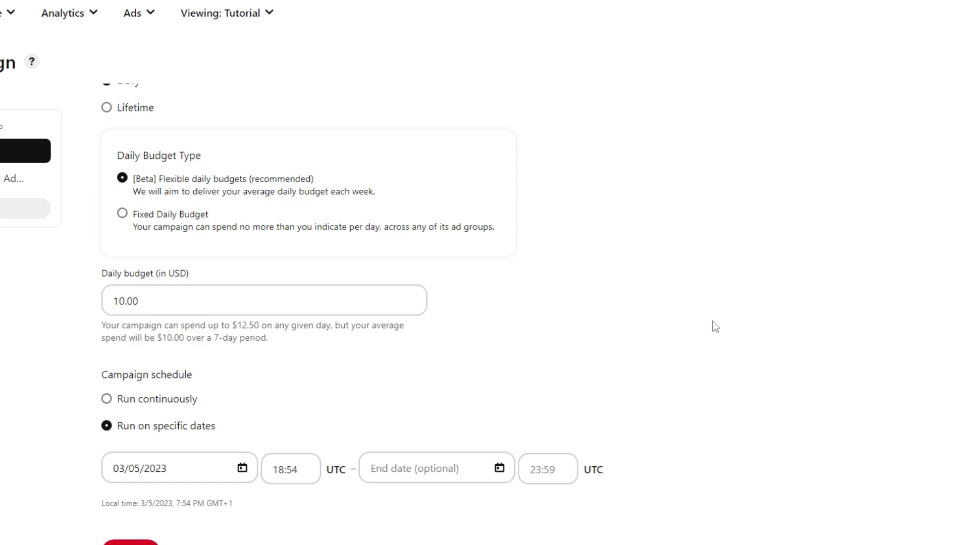
{"action": "left_click", "coordinate": [448, 469]}
{"action": "left_click", "coordinate": [410, 346]}
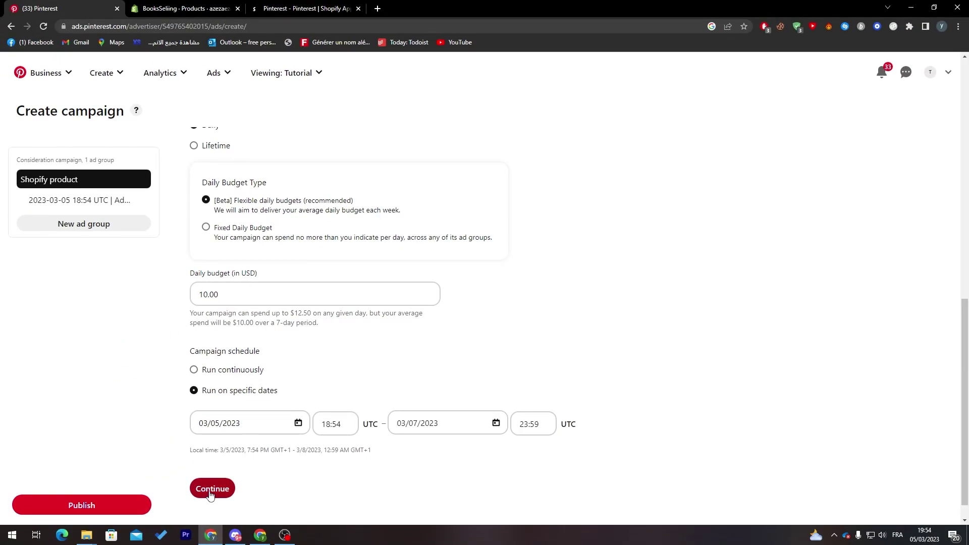
{"action": "left_click", "coordinate": [211, 494]}
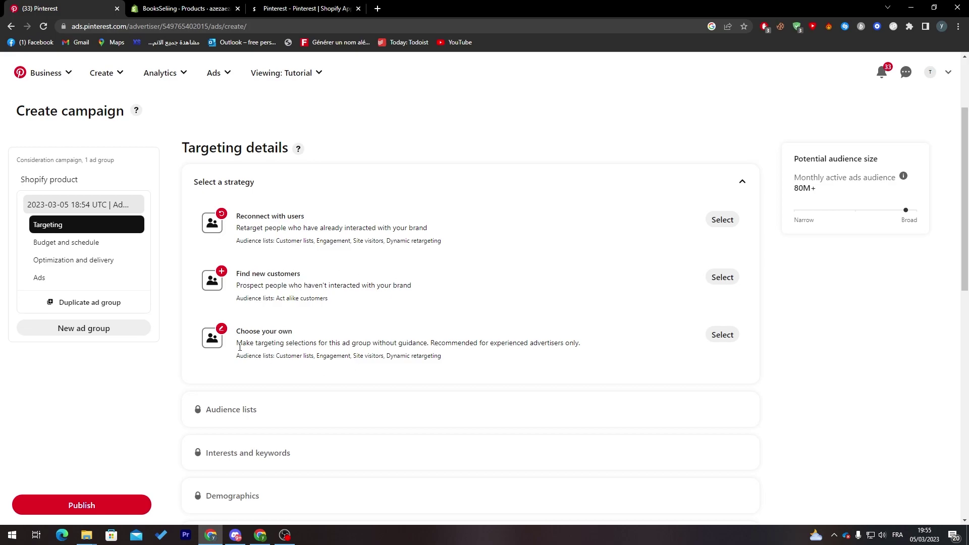
Choose the Find new customers strategy and expand the Interests and Keywords section
{"action": "double_click", "coordinate": [270, 342]}
{"action": "left_click", "coordinate": [341, 352]}
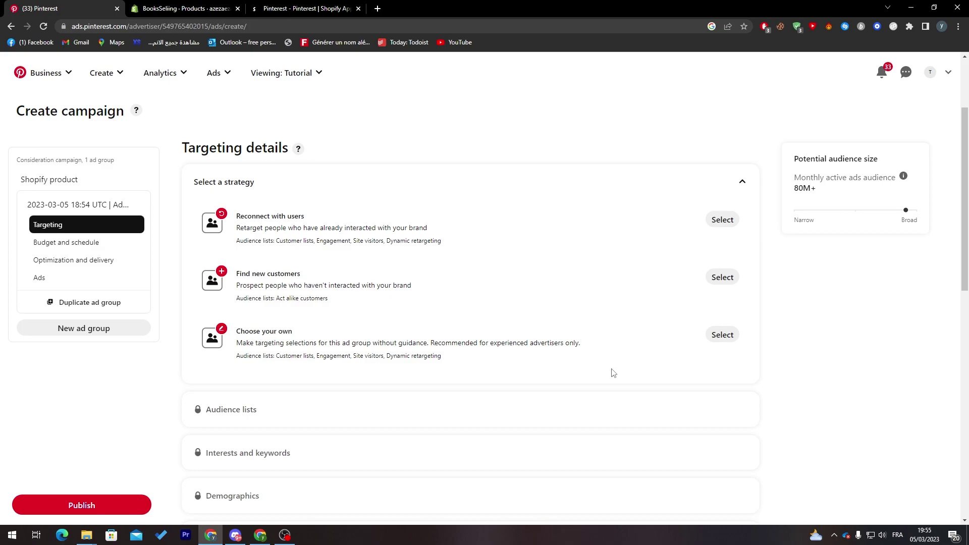
{"action": "scroll", "coordinate": [656, 293], "scroll_direction": "down", "scroll_amount": 1}
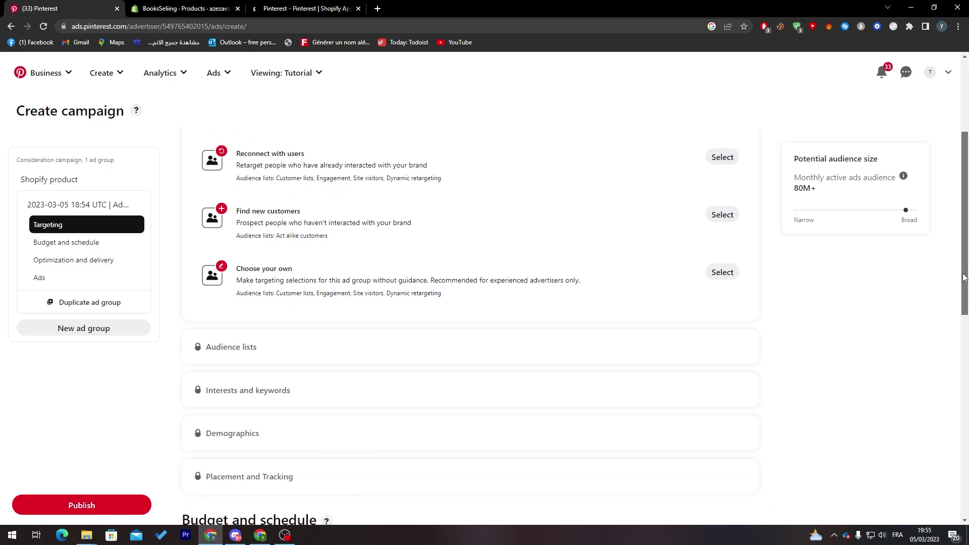
{"action": "left_click", "coordinate": [722, 212]}
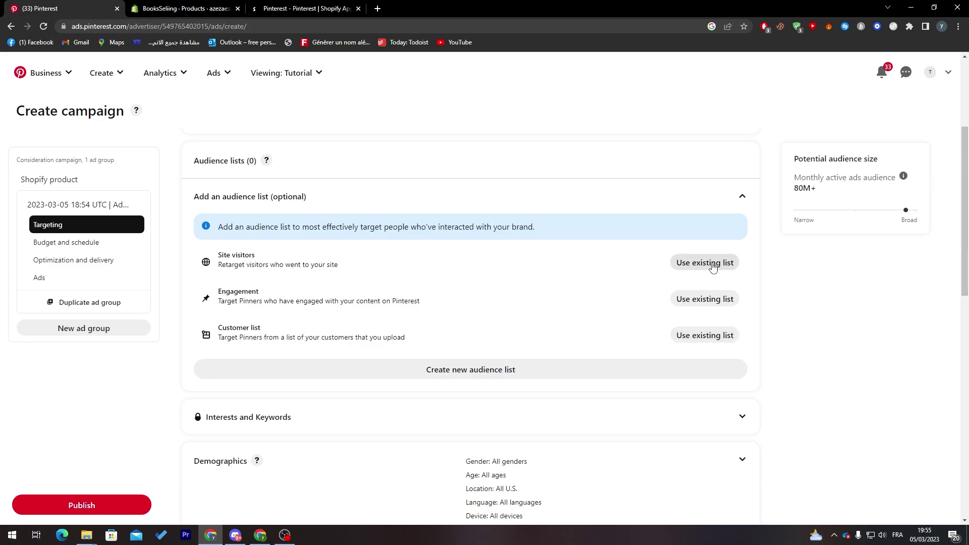
{"action": "scroll", "coordinate": [958, 199], "scroll_direction": "down", "scroll_amount": 2}
{"action": "scroll", "coordinate": [941, 227], "scroll_direction": "down", "scroll_amount": 1}
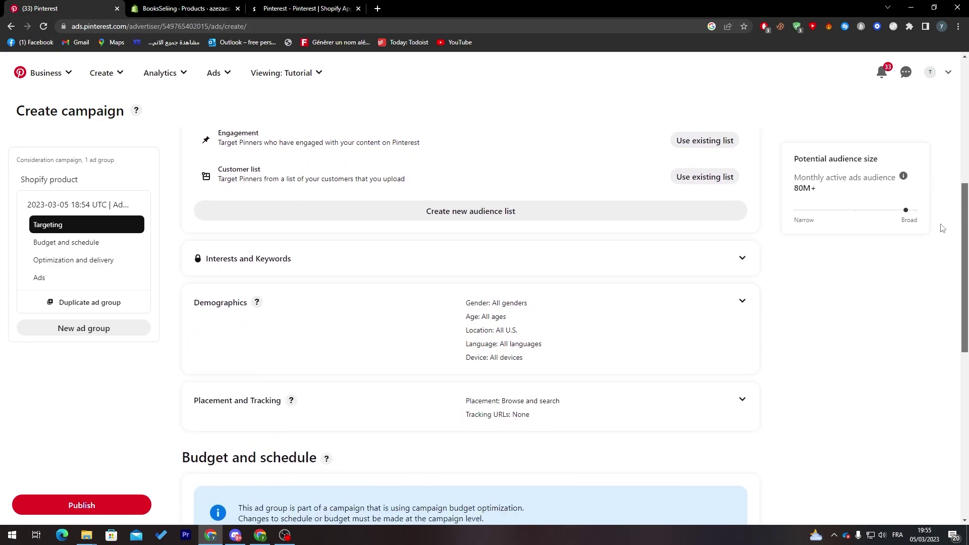
{"action": "scroll", "coordinate": [954, 295], "scroll_direction": "down", "scroll_amount": 3}
{"action": "scroll", "coordinate": [949, 285], "scroll_direction": "up", "scroll_amount": 1}
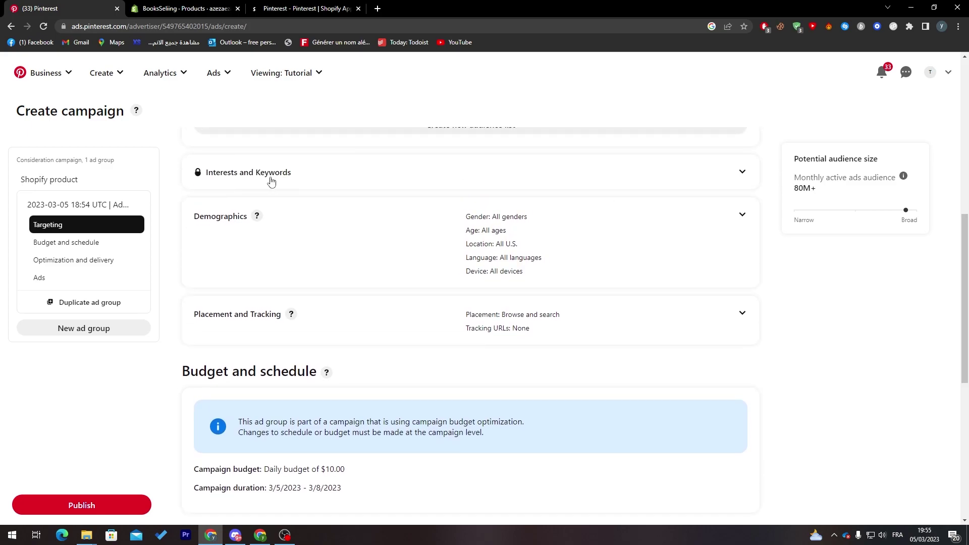
{"action": "left_click", "coordinate": [276, 182]}
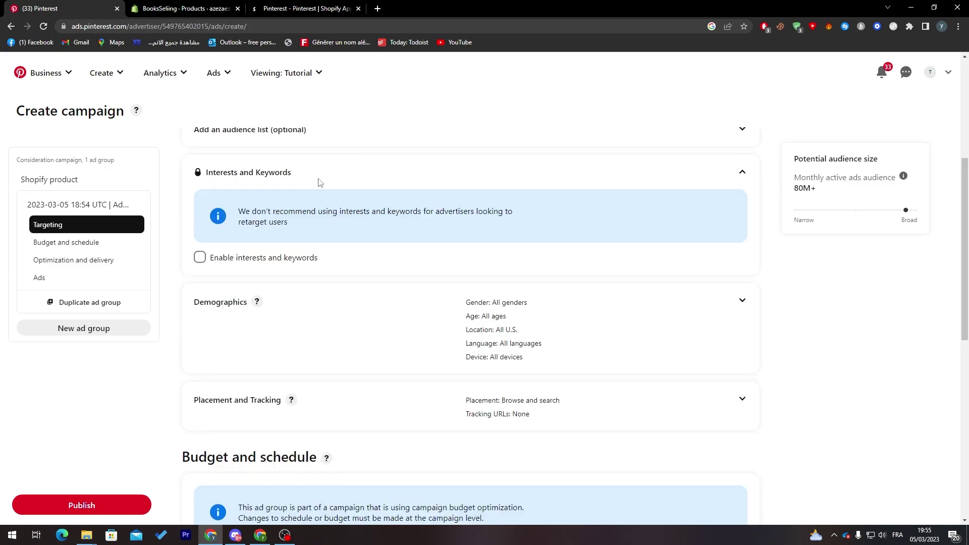
Restrict the gender targeting to male by excluding Female and Unspecified
{"action": "left_click", "coordinate": [559, 322]}
{"action": "scroll", "coordinate": [951, 286], "scroll_direction": "down", "scroll_amount": 2}
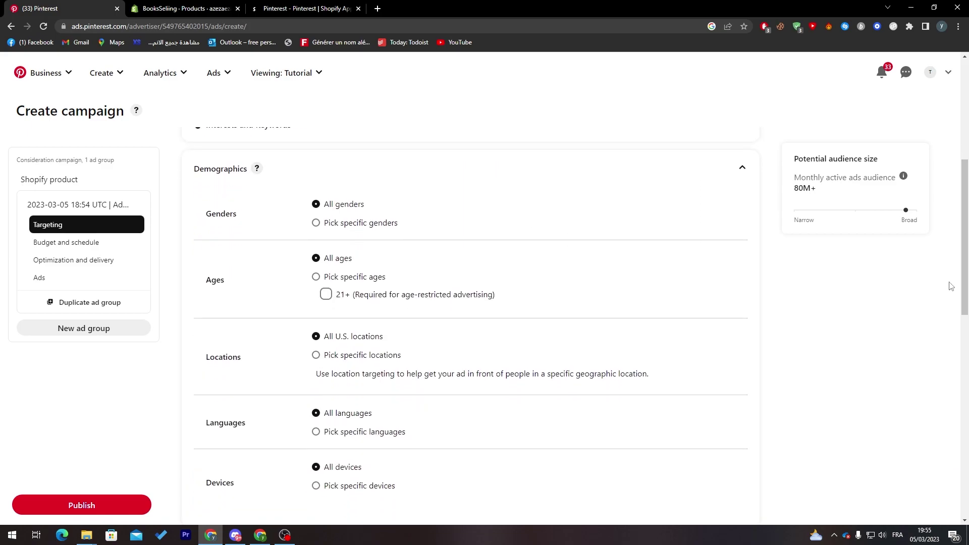
{"action": "left_click", "coordinate": [334, 230]}
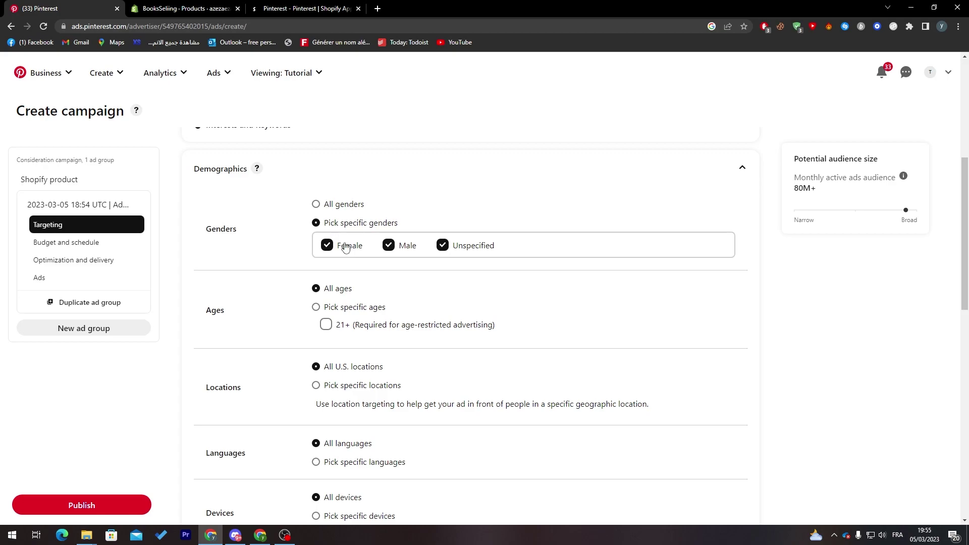
{"action": "left_click", "coordinate": [346, 247]}
{"action": "left_click", "coordinate": [468, 252]}
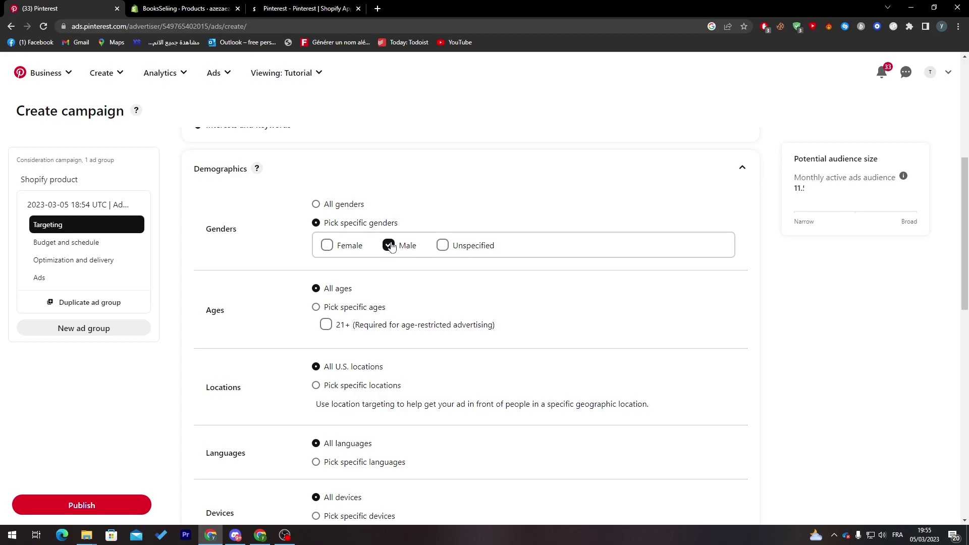
Limit age targeting to 18-24 and 25-34, excluding 35-44 through 65+
{"action": "left_click", "coordinate": [317, 307]}
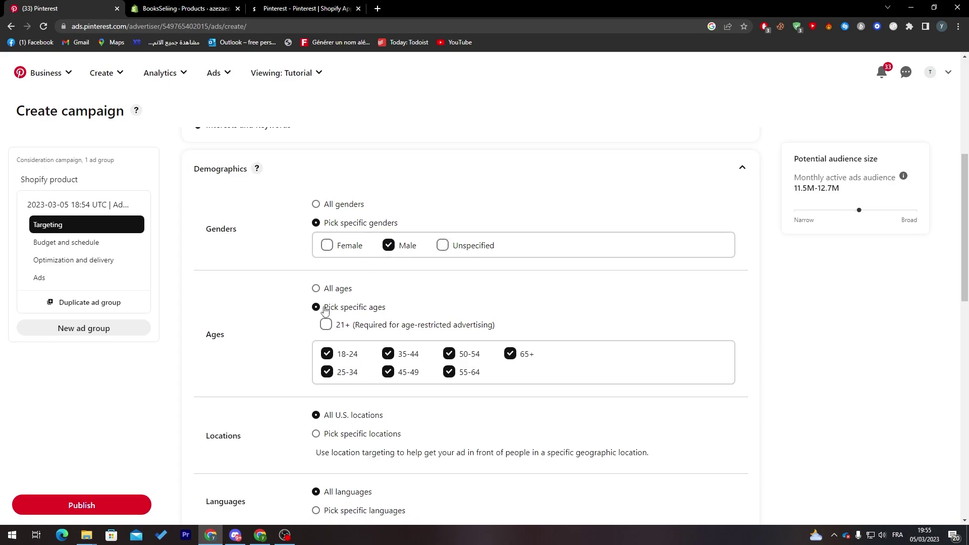
{"action": "left_click", "coordinate": [327, 355]}
{"action": "left_click", "coordinate": [327, 372]}
{"action": "left_click", "coordinate": [327, 372]}
{"action": "left_click", "coordinate": [327, 353]}
{"action": "left_click", "coordinate": [388, 354]}
{"action": "left_click", "coordinate": [388, 372]}
{"action": "left_click", "coordinate": [450, 372]}
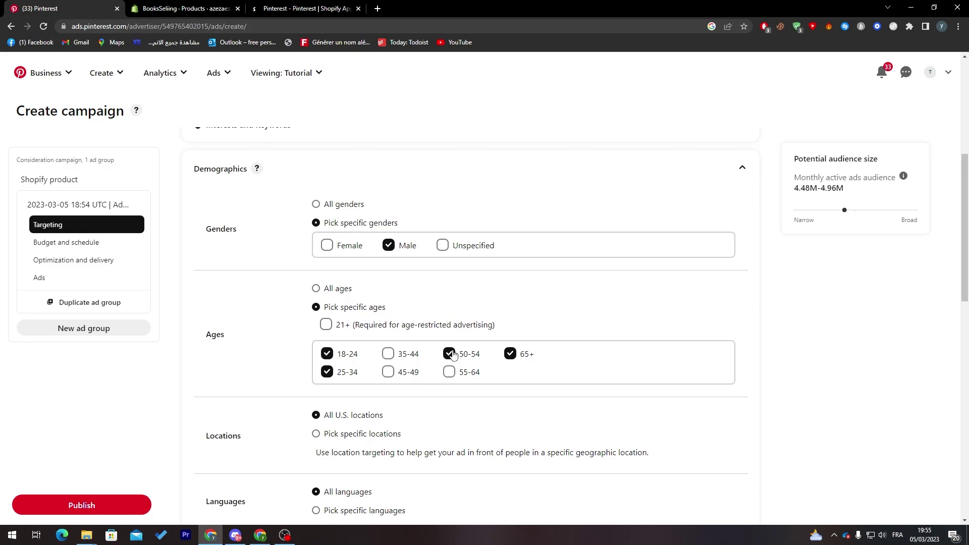
{"action": "left_click", "coordinate": [450, 354]}
{"action": "left_click", "coordinate": [512, 354]}
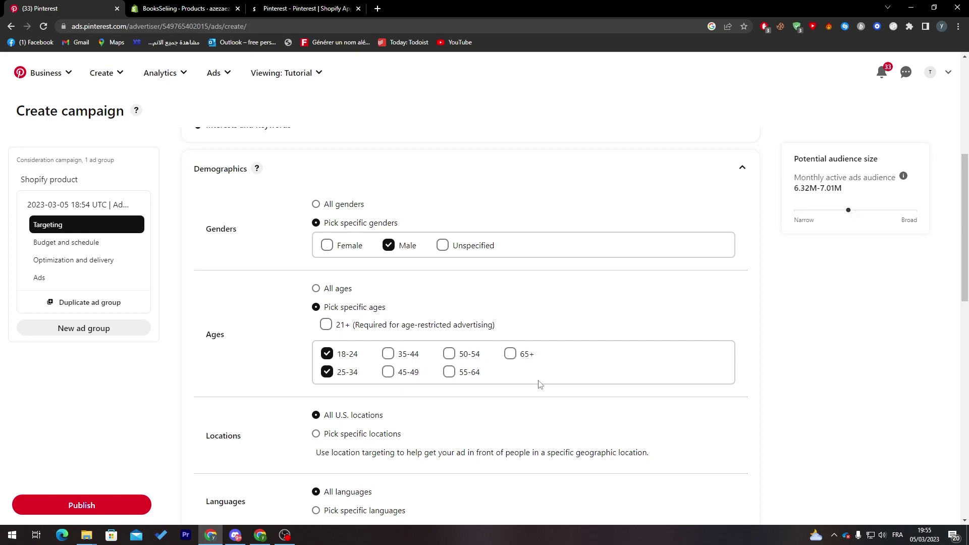
{"action": "scroll", "coordinate": [956, 312], "scroll_direction": "down", "scroll_amount": 4}
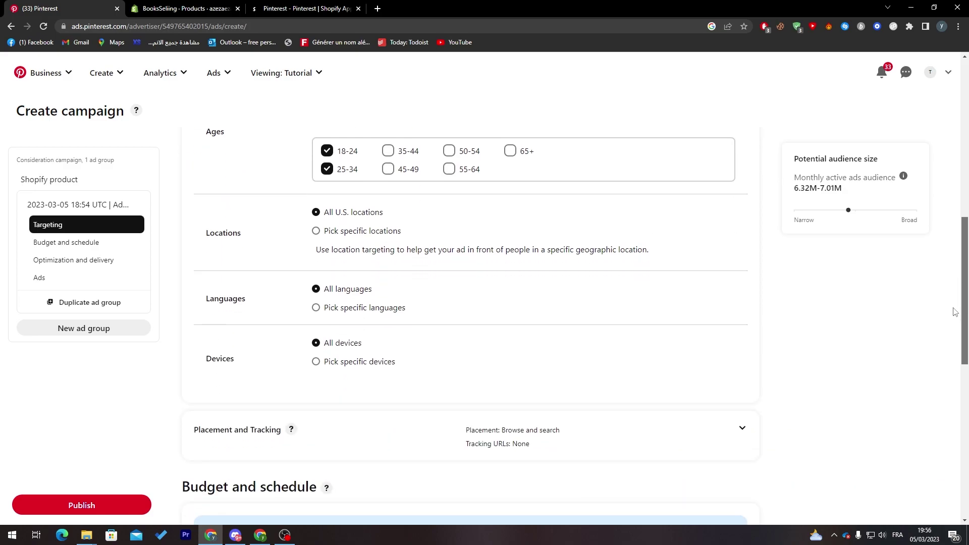
Narrow the location targeting to New York state
{"action": "scroll", "coordinate": [955, 311], "scroll_direction": "up", "scroll_amount": 1}
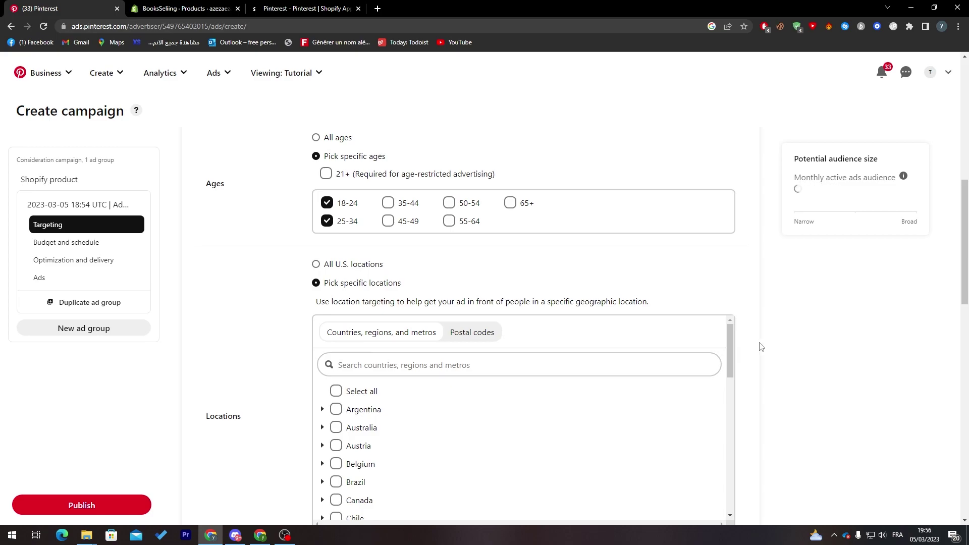
{"action": "left_click_drag", "start_coordinate": [732, 344], "coordinate": [739, 497]}
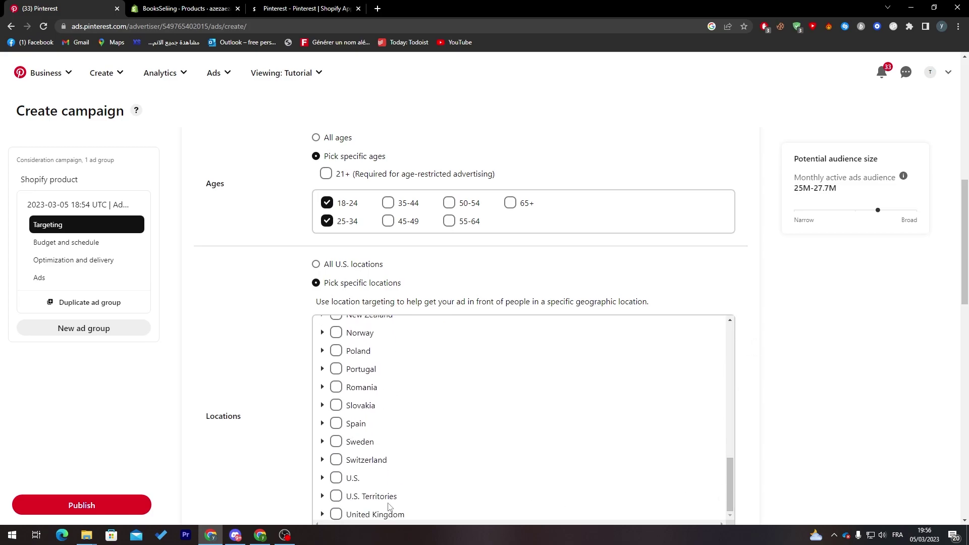
{"action": "scroll", "coordinate": [744, 341], "scroll_direction": "down", "scroll_amount": 2}
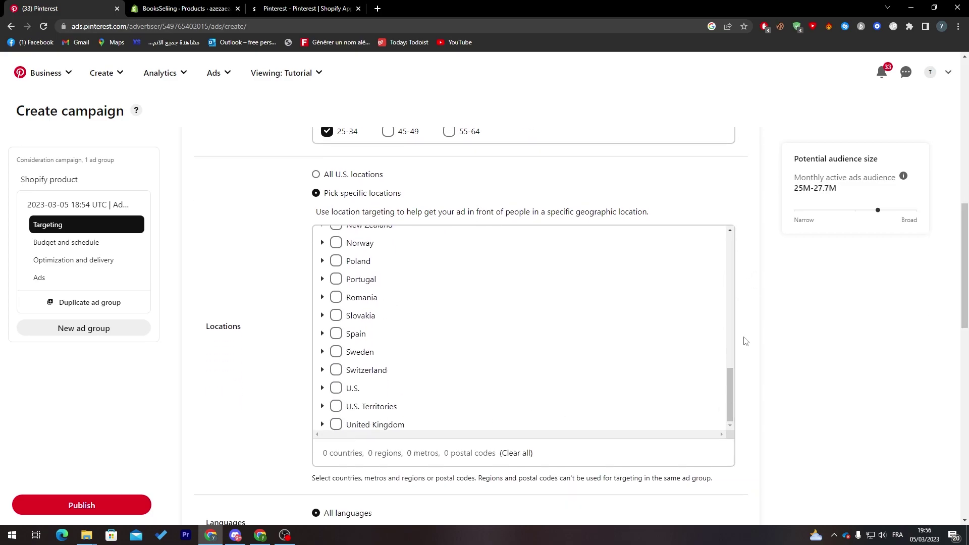
{"action": "left_click", "coordinate": [323, 388]}
{"action": "scroll", "coordinate": [353, 376], "scroll_direction": "down", "scroll_amount": 1}
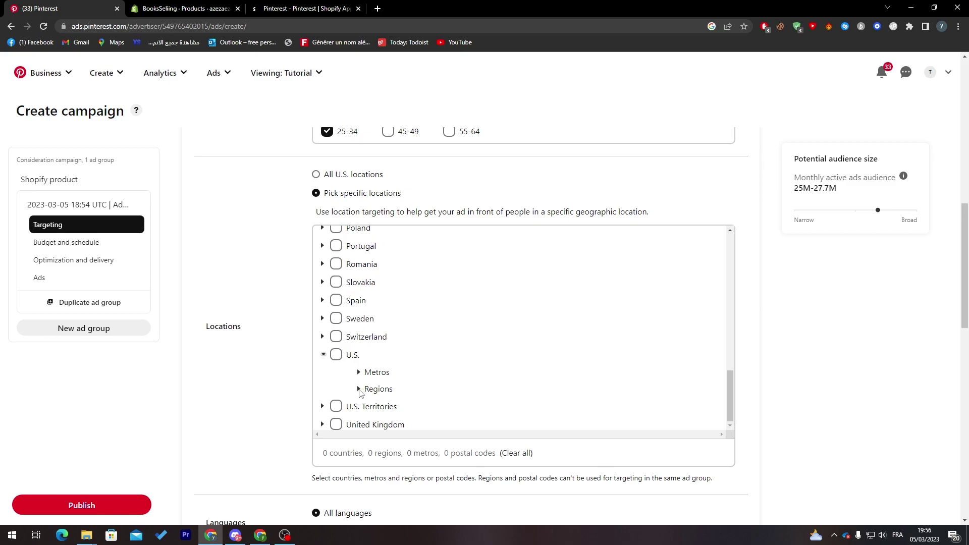
{"action": "left_click", "coordinate": [358, 388]}
{"action": "left_click_drag", "start_coordinate": [729, 313], "coordinate": [727, 402]}
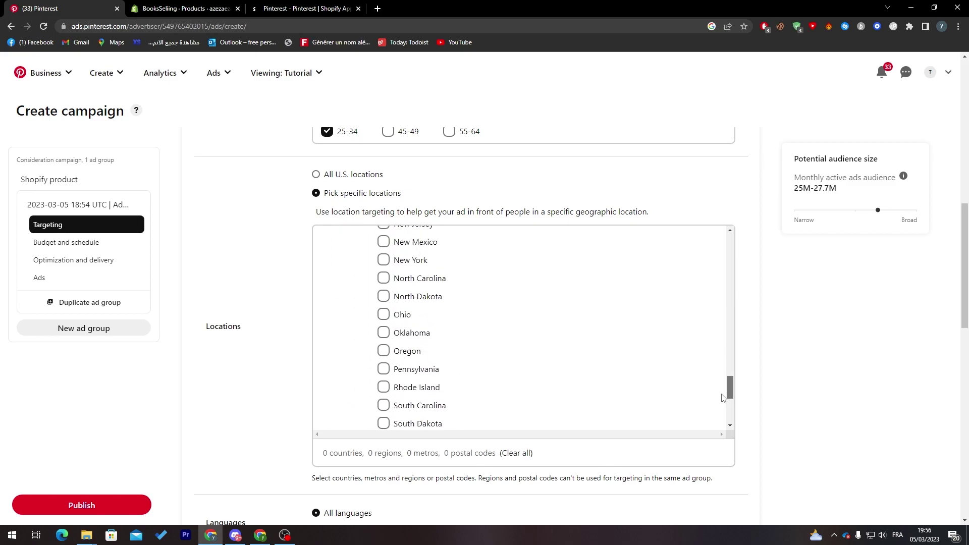
{"action": "left_click", "coordinate": [384, 260]}
Limit the language targeting to English
{"action": "scroll", "coordinate": [723, 396], "scroll_direction": "down", "scroll_amount": 2}
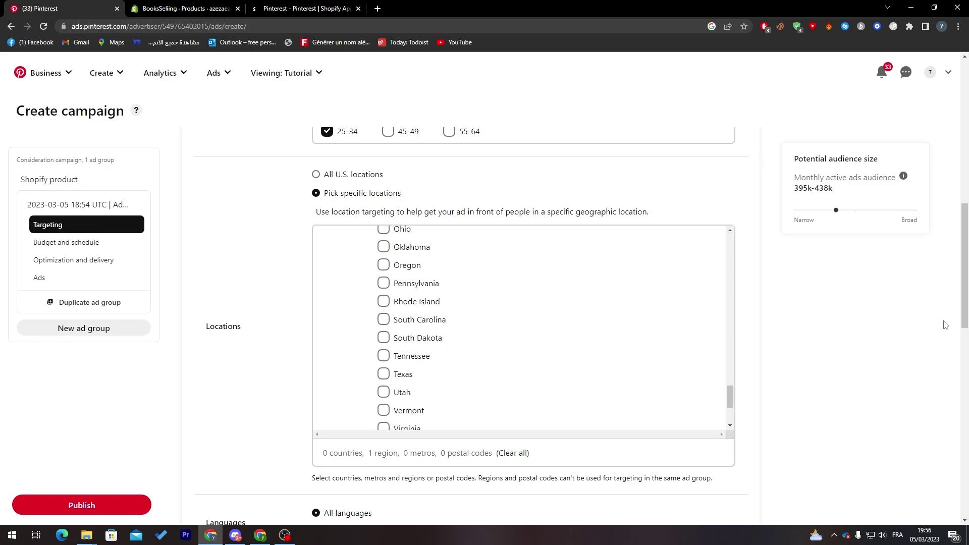
{"action": "scroll", "coordinate": [712, 288], "scroll_direction": "down", "scroll_amount": 5}
{"action": "left_click", "coordinate": [353, 259]}
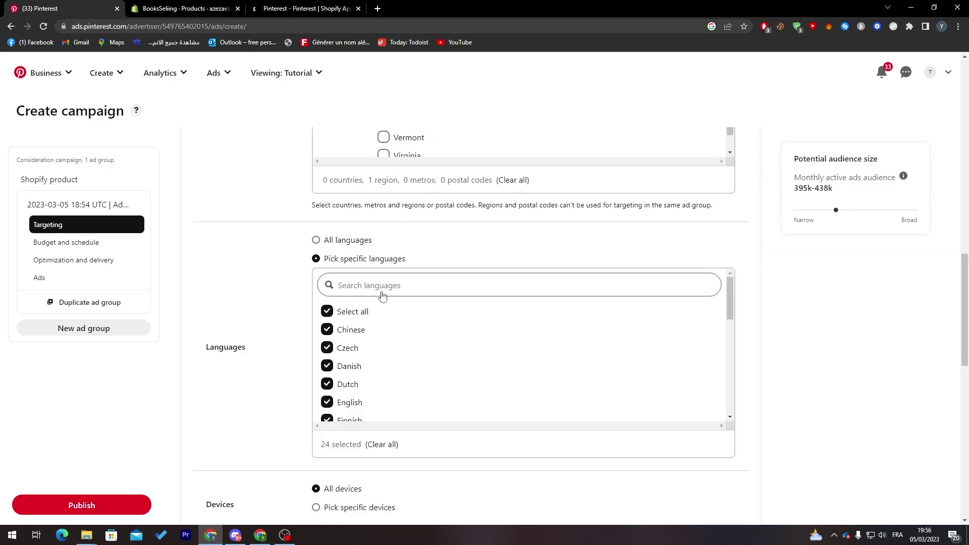
{"action": "left_click", "coordinate": [369, 287]}
{"action": "type", "text": "eng"}
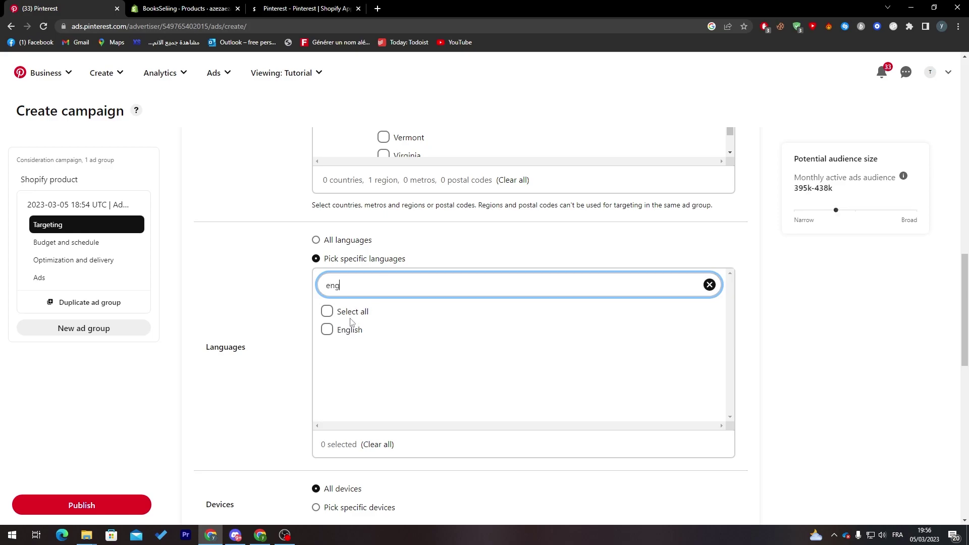
{"action": "key", "text": "Return"}
Target only iPad, iPhone and Web, dropping Android Mobile, Android Tablet and Mobile Web
{"action": "scroll", "coordinate": [630, 355], "scroll_direction": "down", "scroll_amount": 8}
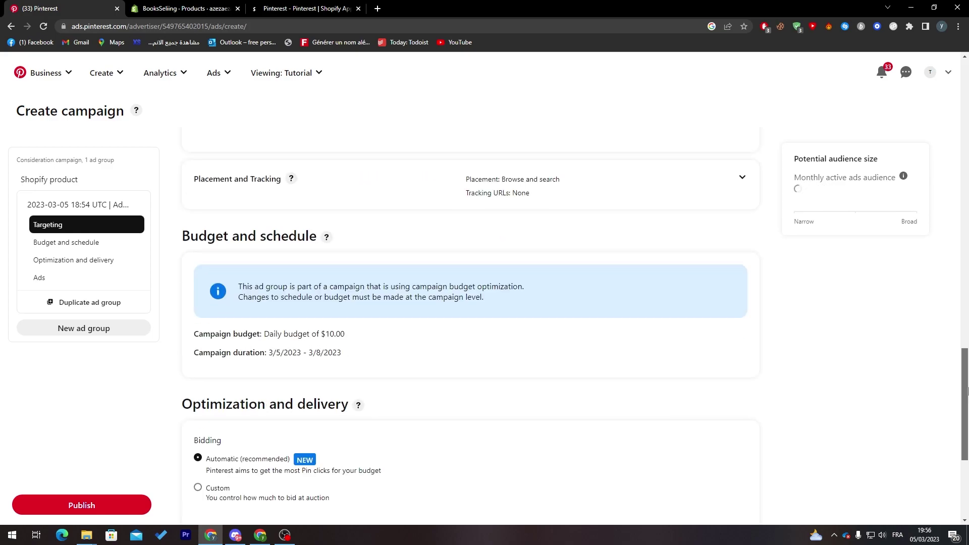
{"action": "scroll", "coordinate": [841, 355], "scroll_direction": "up", "scroll_amount": 5}
{"action": "left_click", "coordinate": [340, 342]}
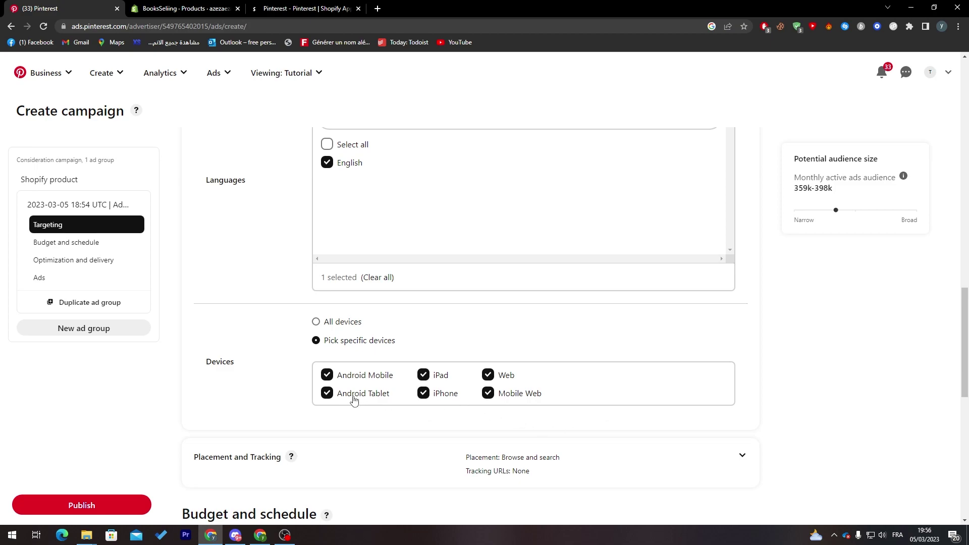
{"action": "left_click", "coordinate": [328, 378]}
{"action": "left_click", "coordinate": [328, 393]}
{"action": "left_click", "coordinate": [493, 392]}
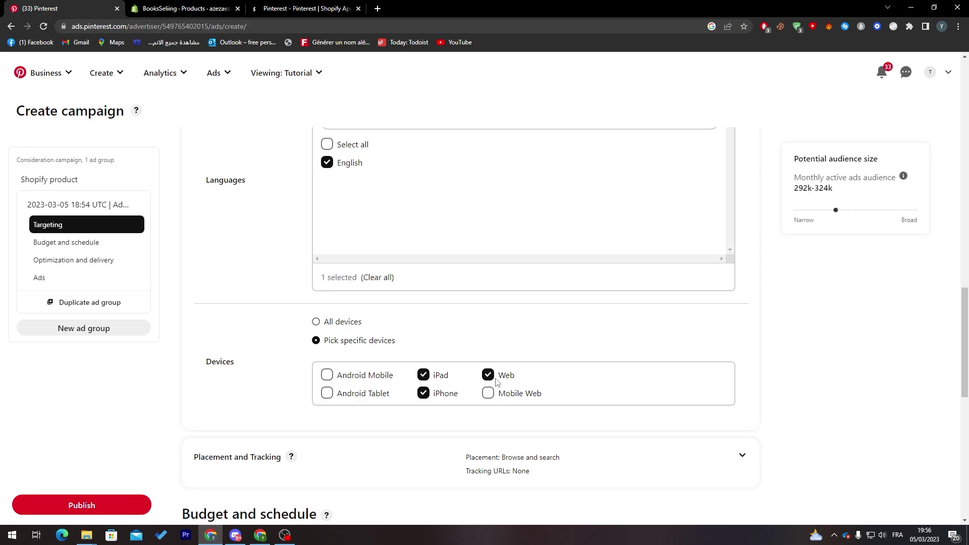
{"action": "scroll", "coordinate": [943, 369], "scroll_direction": "down", "scroll_amount": 4}
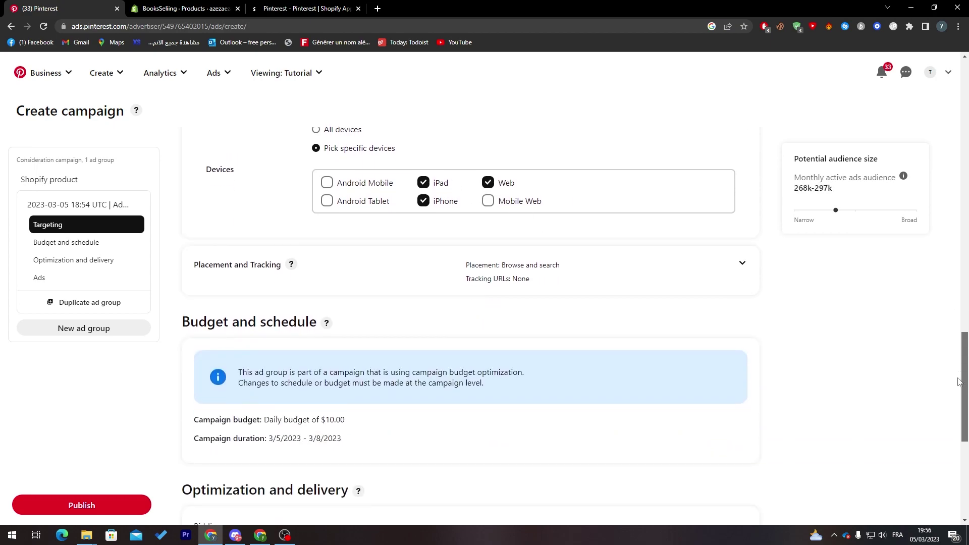
Set the ad placement to Search only
{"action": "scroll", "coordinate": [242, 276], "scroll_direction": "up", "scroll_amount": 10}
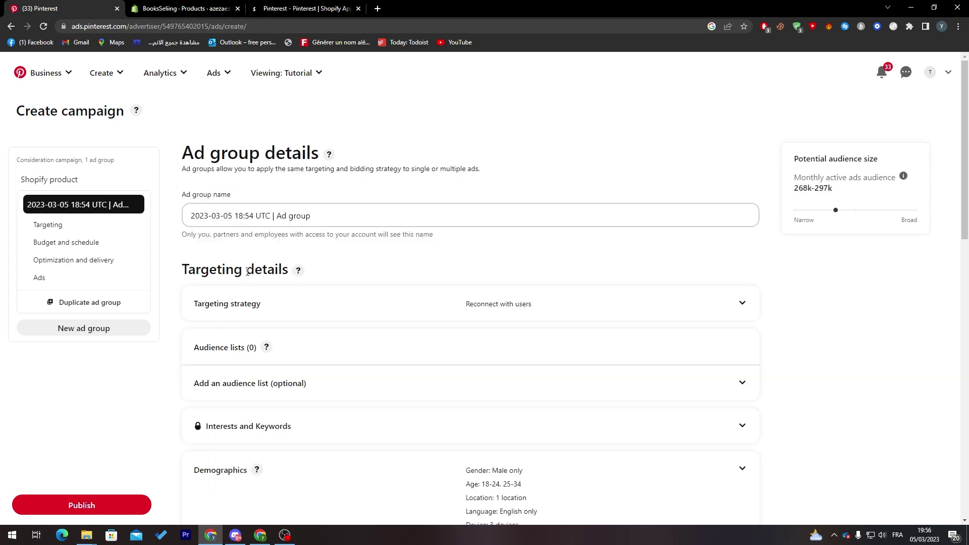
{"action": "scroll", "coordinate": [564, 269], "scroll_direction": "down", "scroll_amount": 3}
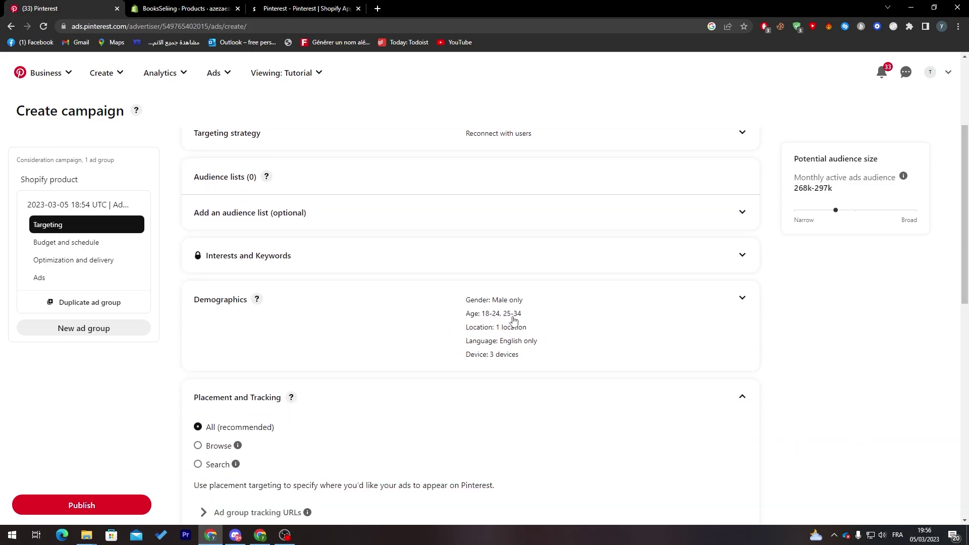
{"action": "scroll", "coordinate": [953, 319], "scroll_direction": "down", "scroll_amount": 3}
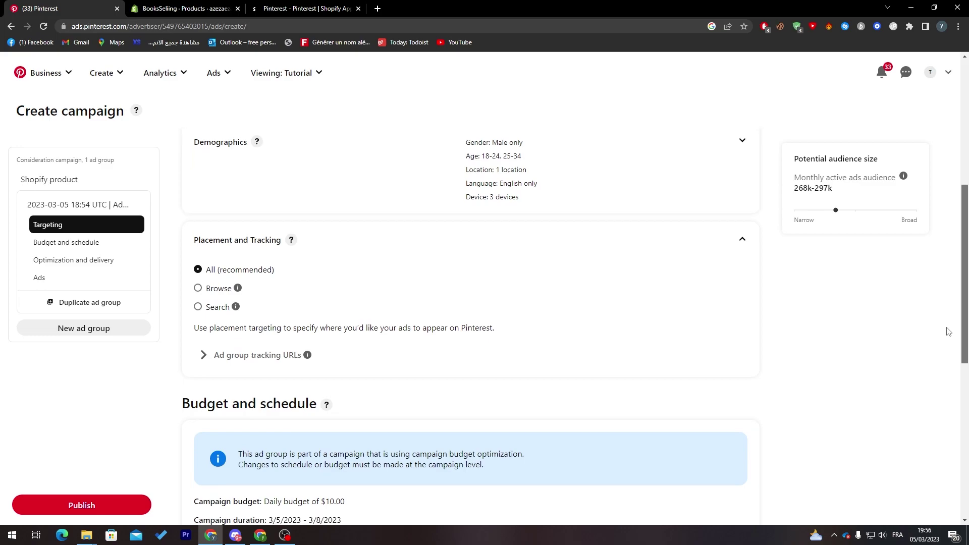
{"action": "left_click", "coordinate": [198, 288]}
{"action": "left_click", "coordinate": [198, 307]}
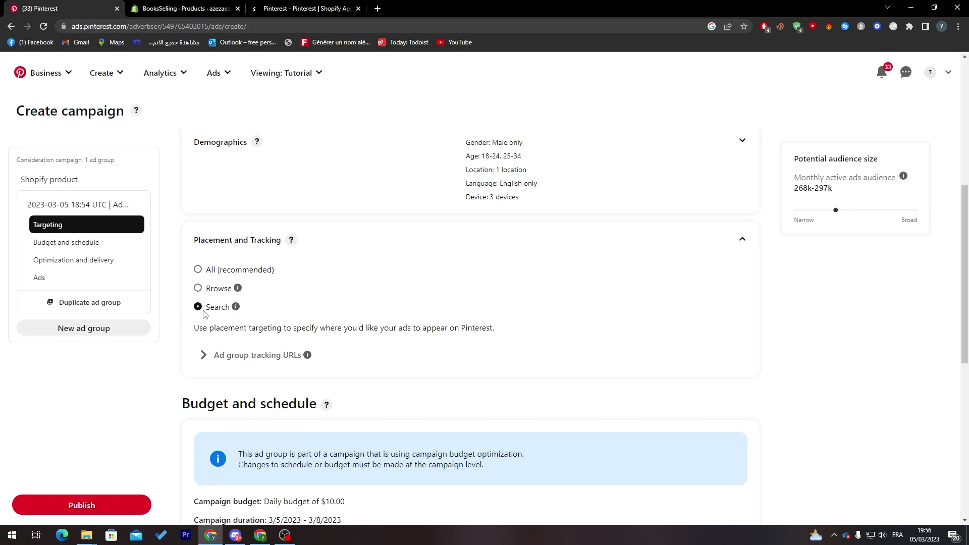
Switch the ad group bidding from automatic to custom
{"action": "scroll", "coordinate": [955, 395], "scroll_direction": "down", "scroll_amount": 4}
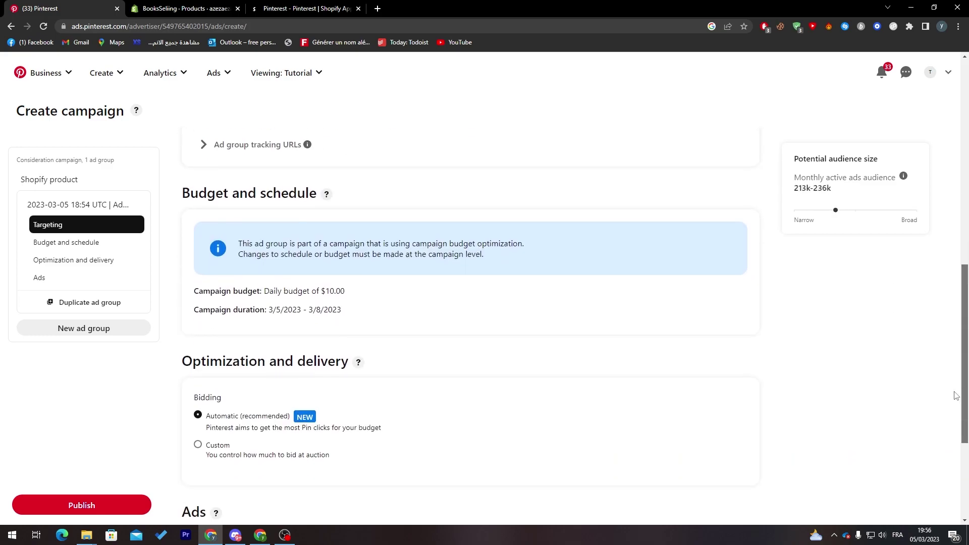
{"action": "scroll", "coordinate": [956, 396], "scroll_direction": "down", "scroll_amount": 3}
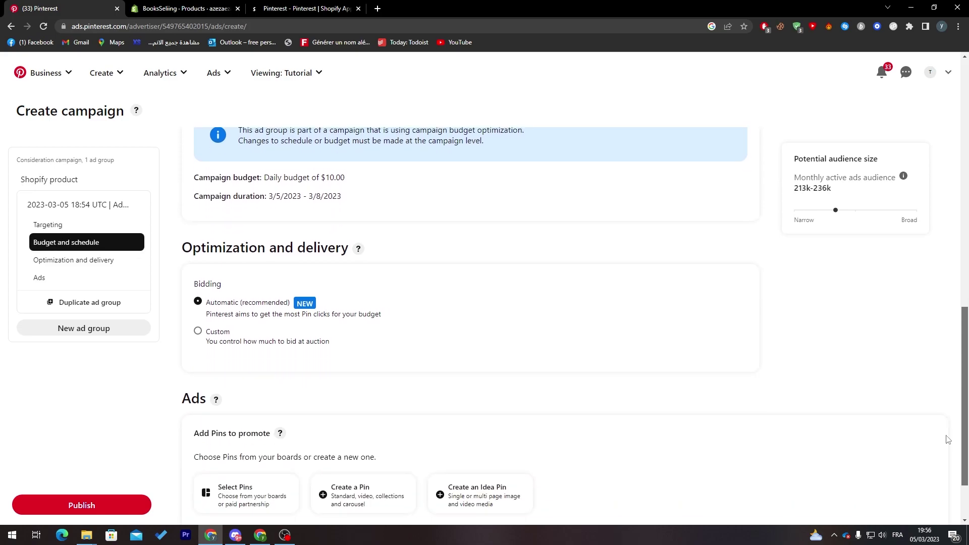
{"action": "left_click", "coordinate": [261, 305]}
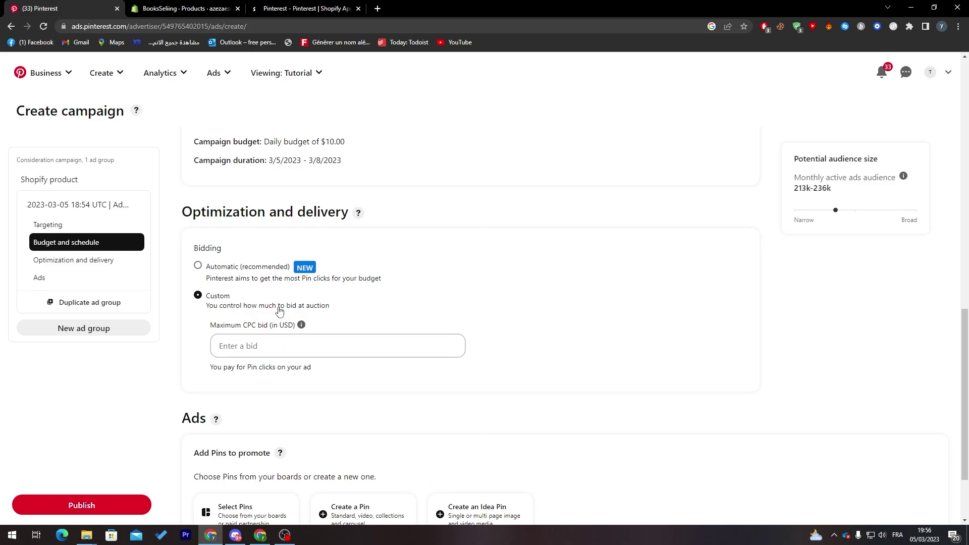
{"action": "left_click_drag", "start_coordinate": [962, 346], "coordinate": [961, 383]}
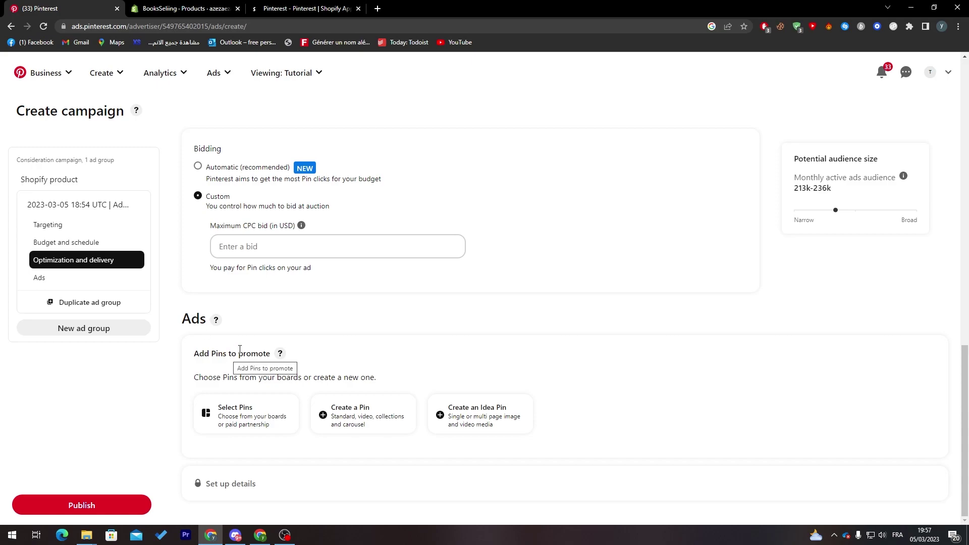
Add the champion pin to the ad group
{"action": "left_click", "coordinate": [220, 409]}
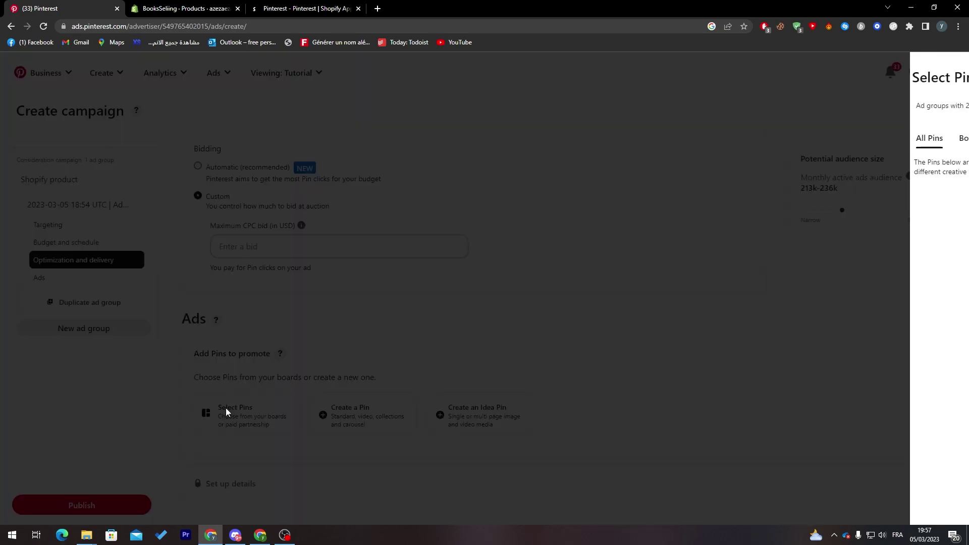
{"action": "left_click", "coordinate": [596, 215]}
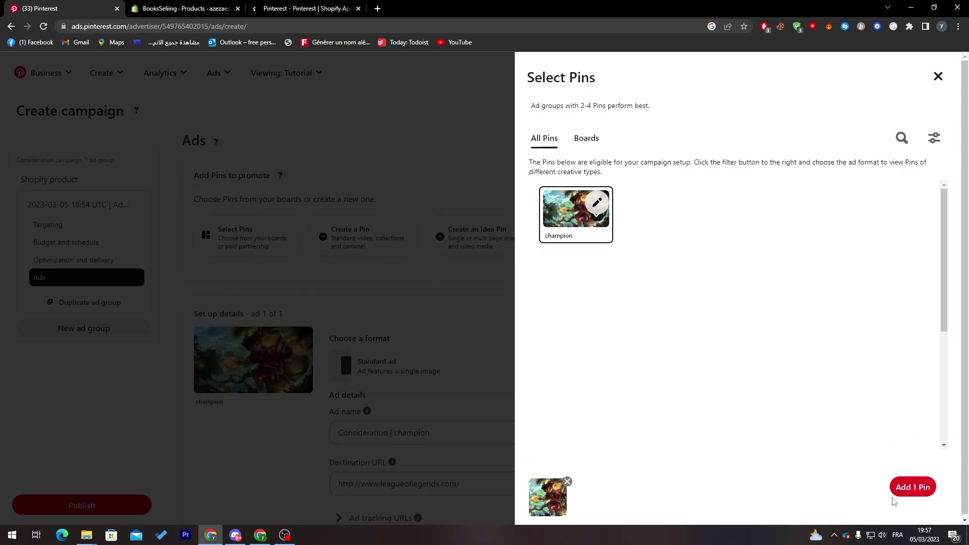
{"action": "left_click", "coordinate": [911, 485]}
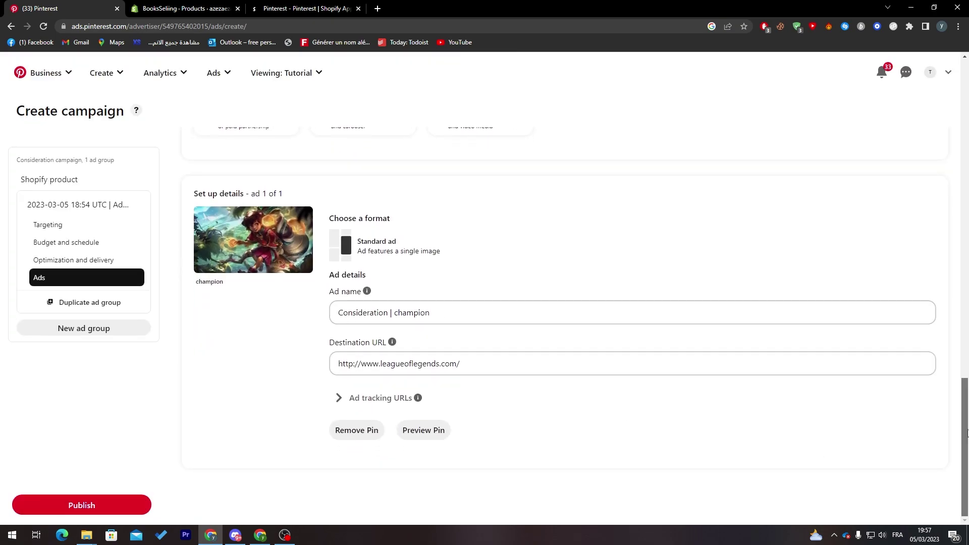
Set the maximum CPC bid to 8.00 USD and publish the campaign
{"action": "left_click", "coordinate": [127, 507]}
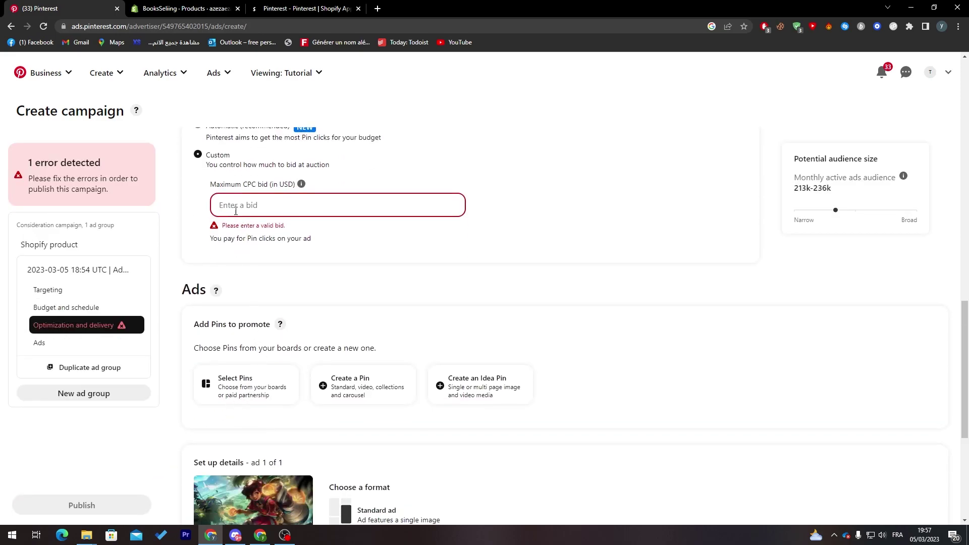
{"action": "left_click", "coordinate": [321, 207]}
{"action": "type", "text": "100"}
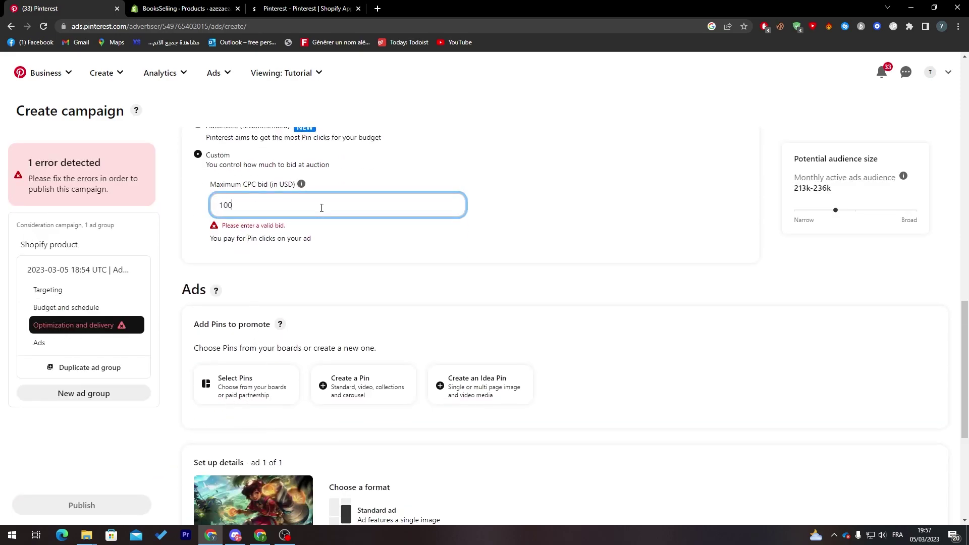
{"action": "left_click", "coordinate": [93, 454]}
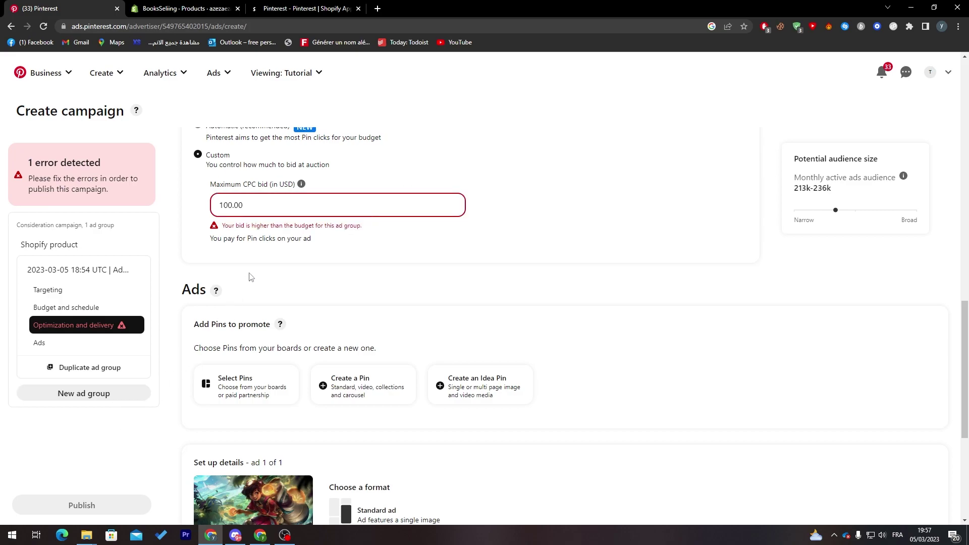
{"action": "left_click", "coordinate": [265, 209]}
{"action": "key", "text": "BackSpace"}
{"action": "key", "text": "BackSpace"}
{"action": "key", "text": "BackSpace"}
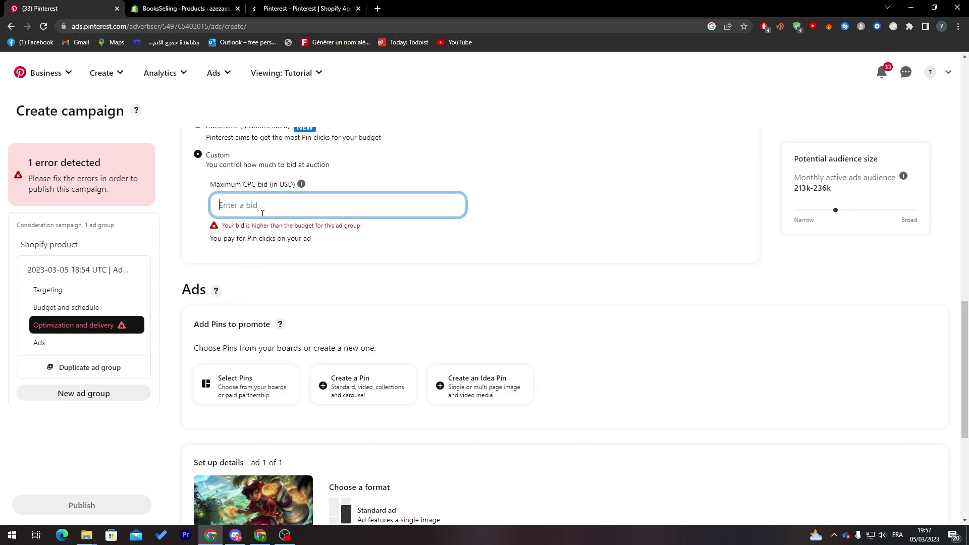
{"action": "type", "text": "8"}
{"action": "left_click", "coordinate": [161, 433]}
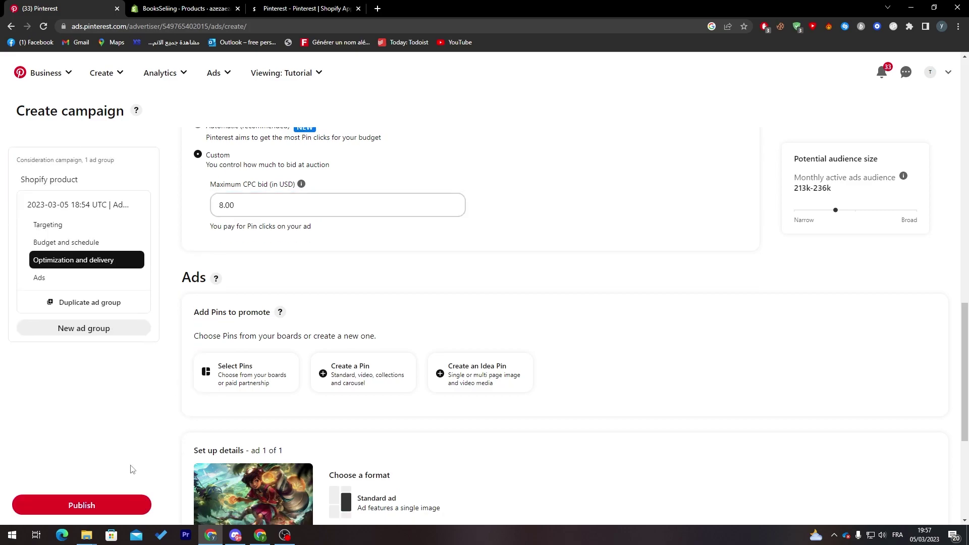
{"action": "left_click", "coordinate": [121, 505]}
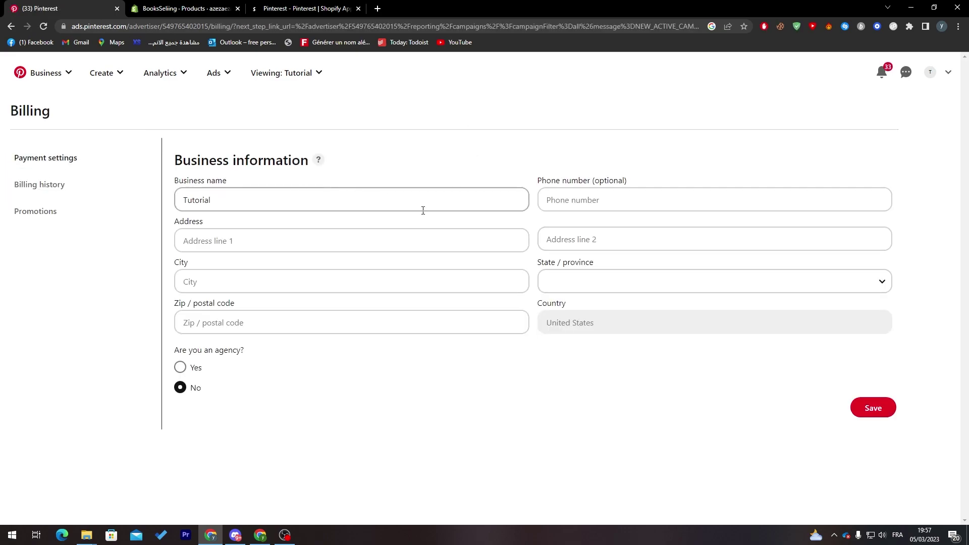
Autofill the billing business address, pick its state, and save the business information
{"action": "left_click", "coordinate": [246, 246]}
{"action": "left_click", "coordinate": [261, 273]}
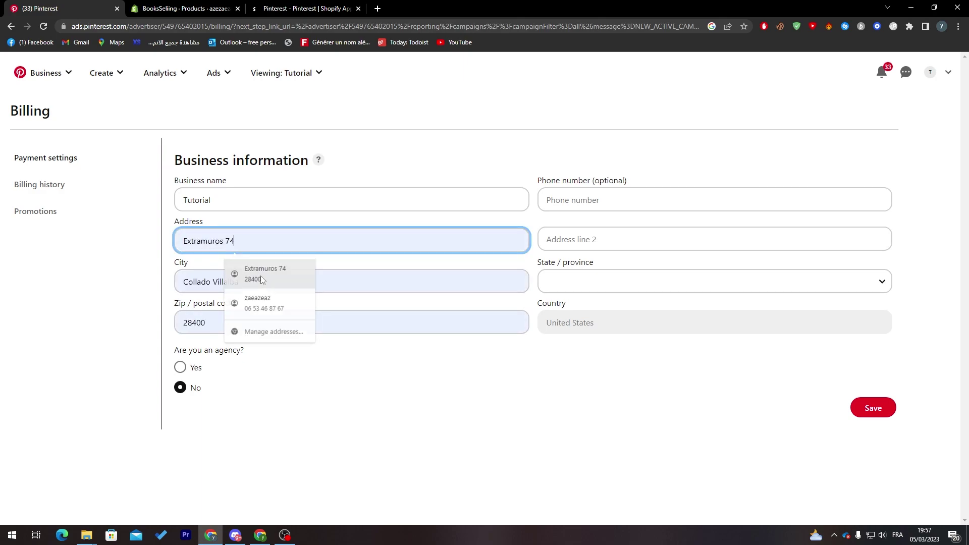
{"action": "left_click", "coordinate": [568, 244]}
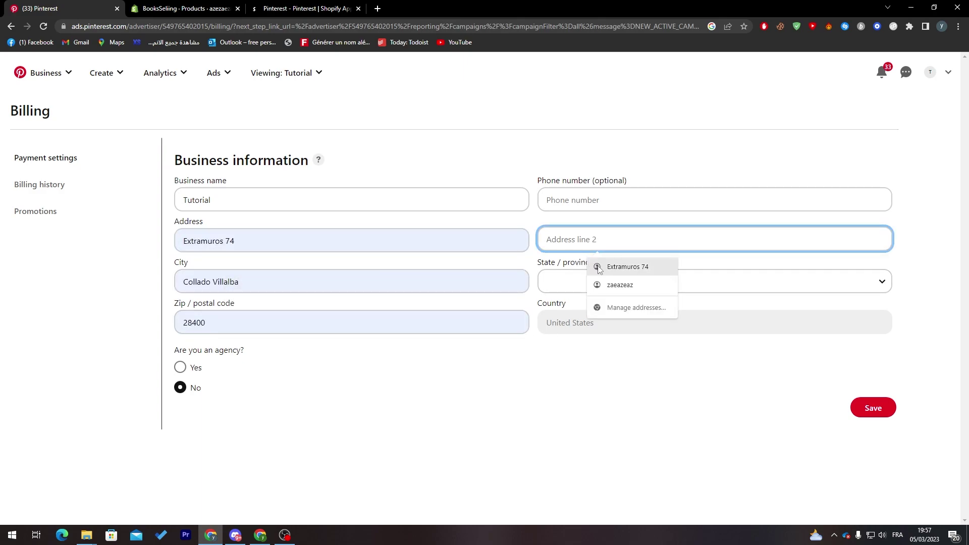
{"action": "left_click", "coordinate": [876, 409]}
{"action": "left_click", "coordinate": [636, 283]}
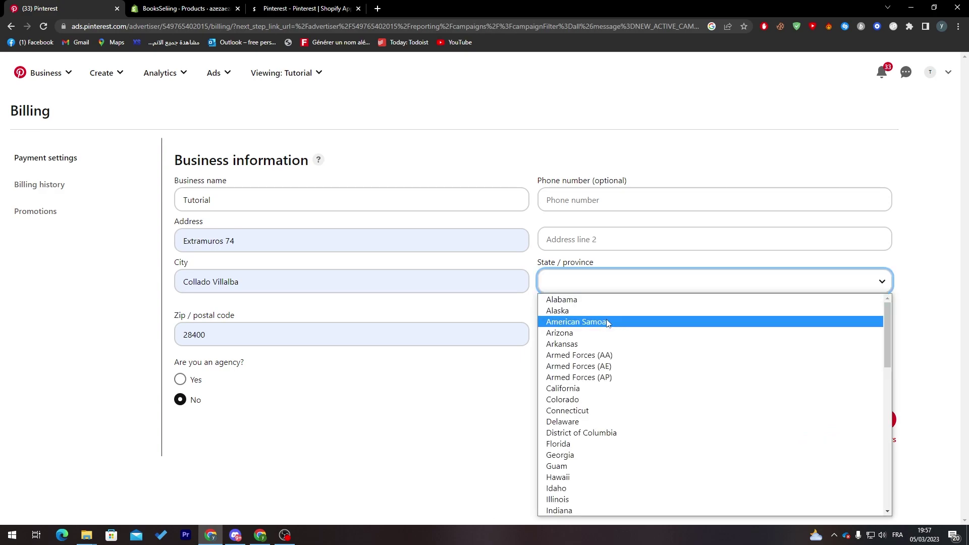
{"action": "left_click", "coordinate": [635, 322]}
{"action": "left_click", "coordinate": [872, 420]}
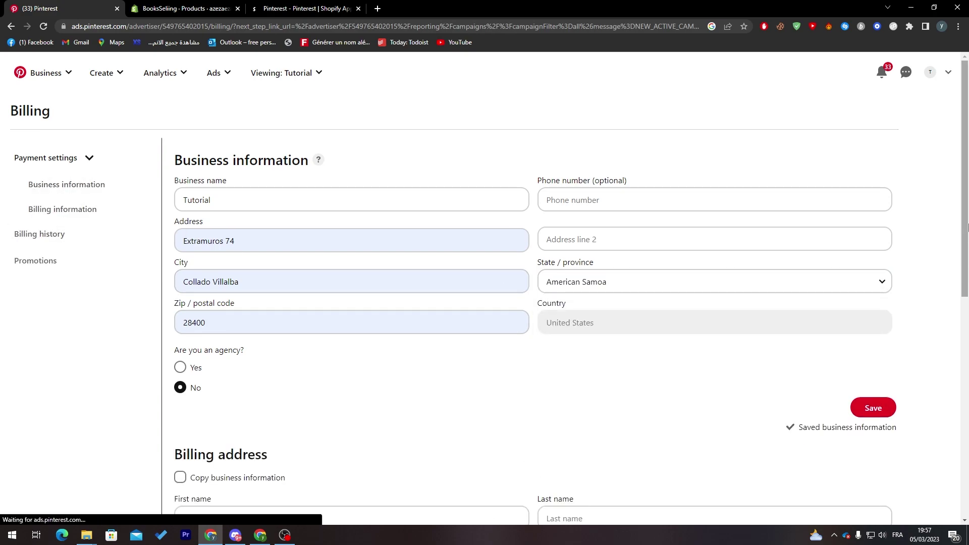
{"action": "scroll", "coordinate": [928, 336], "scroll_direction": "down", "scroll_amount": 5}
{"action": "scroll", "coordinate": [927, 341], "scroll_direction": "down", "scroll_amount": 3}
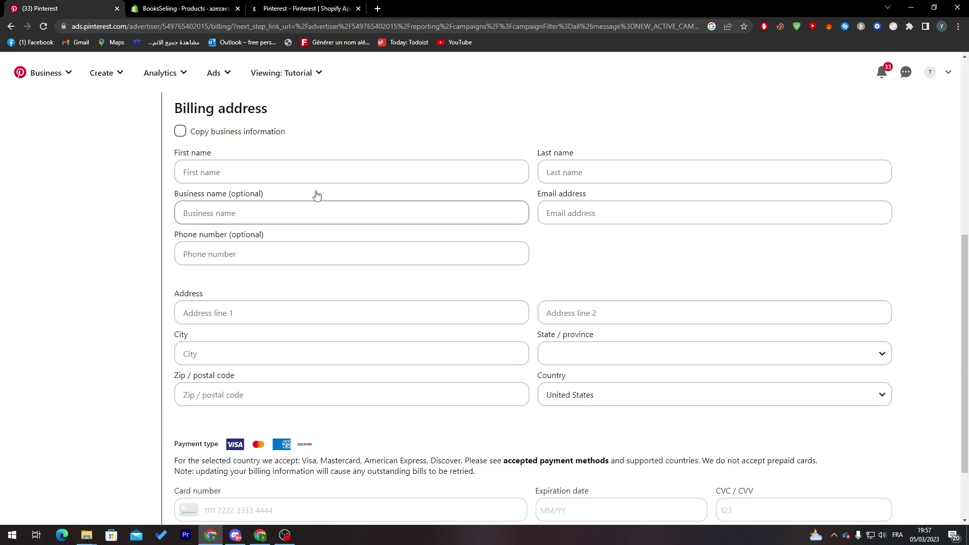
{"action": "scroll", "coordinate": [962, 413], "scroll_direction": "down", "scroll_amount": 2}
{"action": "left_click_drag", "start_coordinate": [963, 413], "coordinate": [914, 444]}
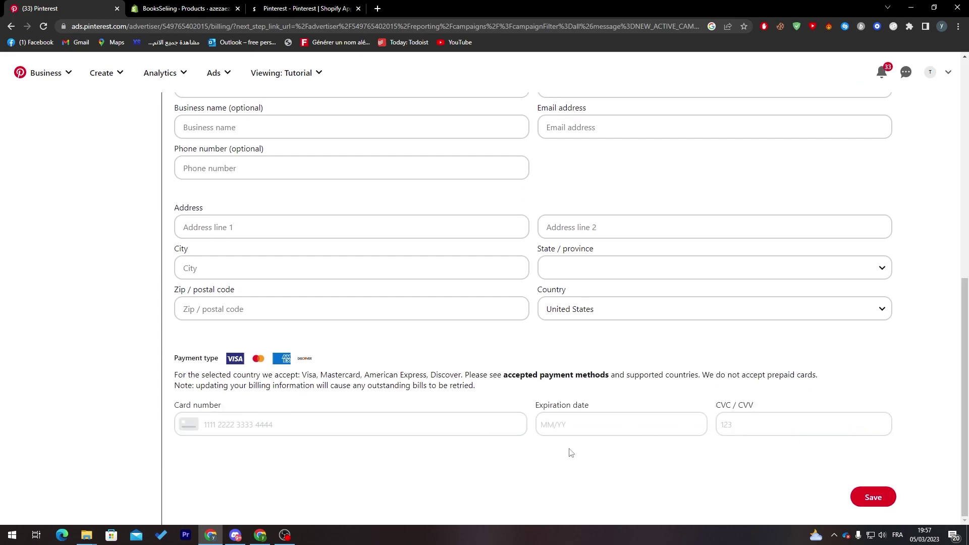
{"action": "left_click_drag", "start_coordinate": [967, 403], "coordinate": [966, 222]}
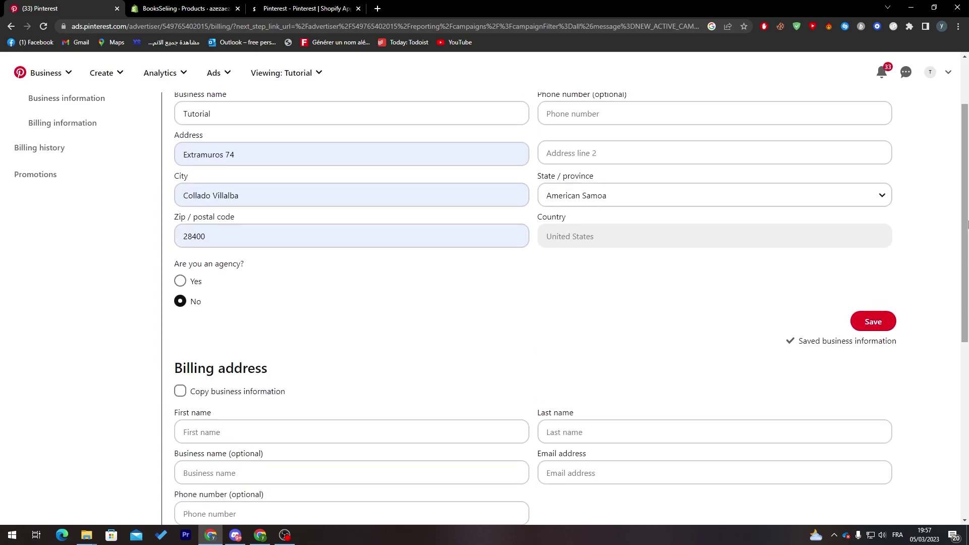